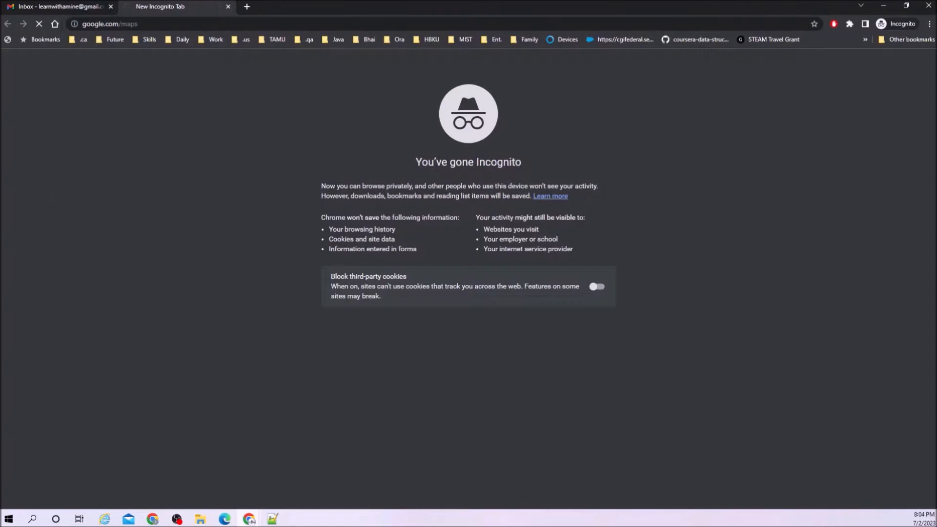
Go to the Google homepage and search for 'sinp eoi'.
{"action": "double_click", "coordinate": [168, 24]}
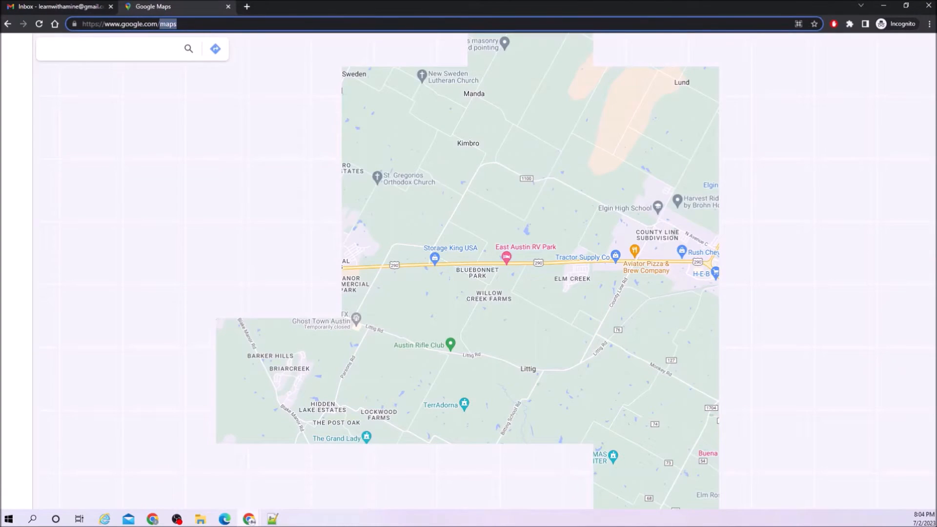
{"action": "key", "text": "BackSpace"}
{"action": "key", "text": "Return"}
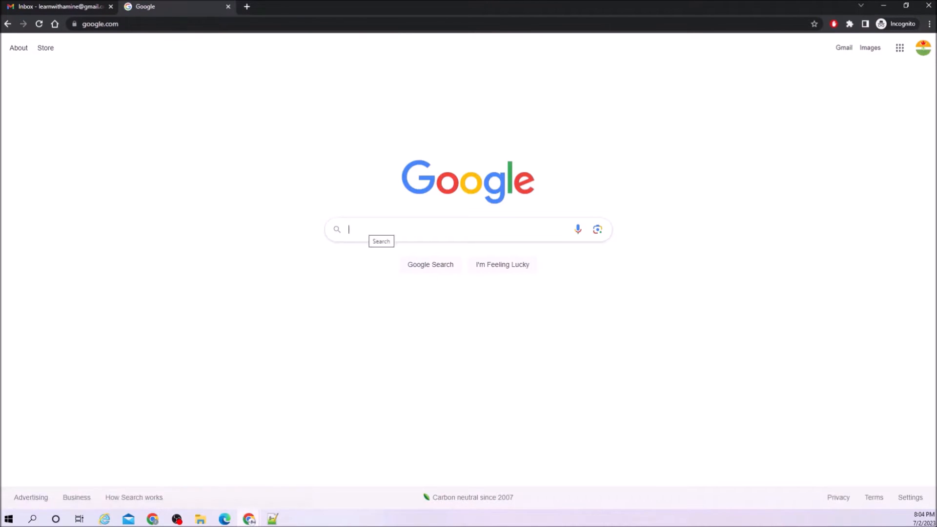
{"action": "type", "text": "sinp"}
{"action": "key", "text": "Down"}
{"action": "key", "text": "Return"}
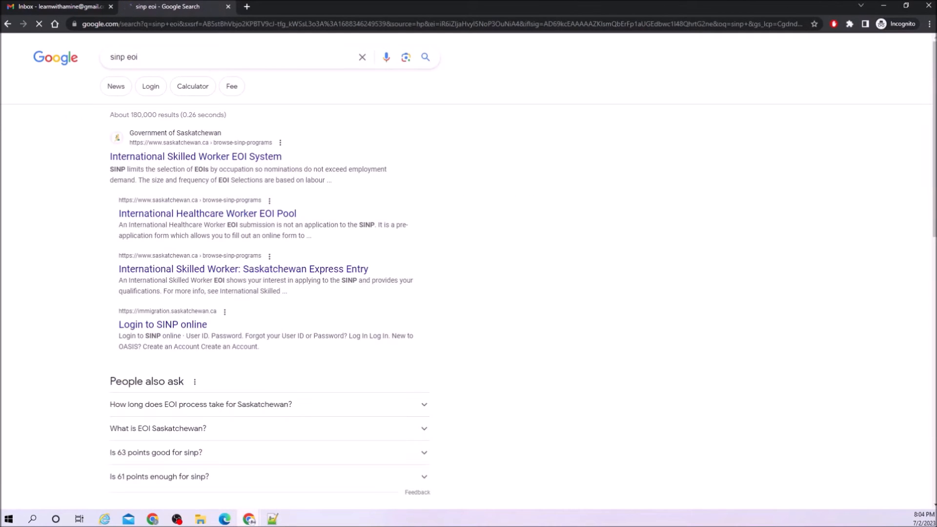
Open the International Skilled Worker EOI System result and scroll down its overview.
{"action": "left_click", "coordinate": [266, 159]}
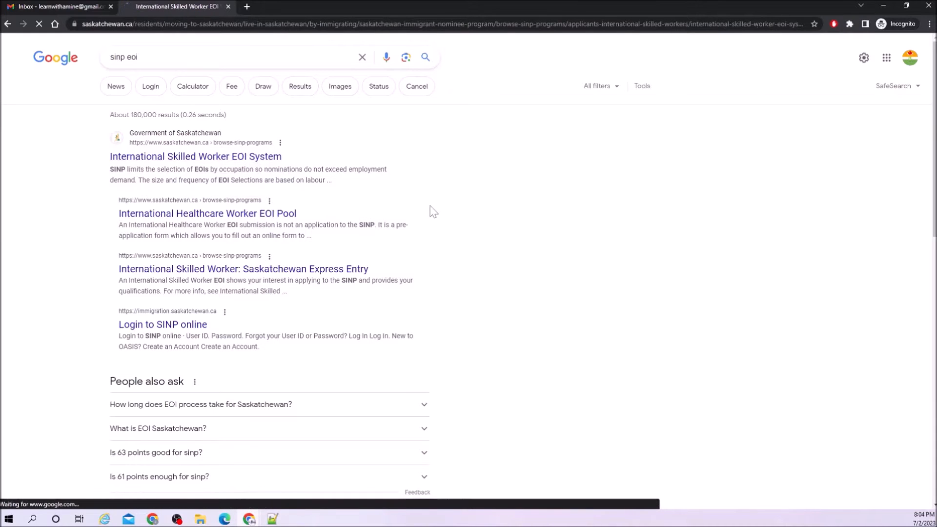
{"action": "scroll", "coordinate": [433, 212], "scroll_direction": "down", "scroll_amount": 1}
{"action": "scroll", "coordinate": [432, 211], "scroll_direction": "down", "scroll_amount": 2}
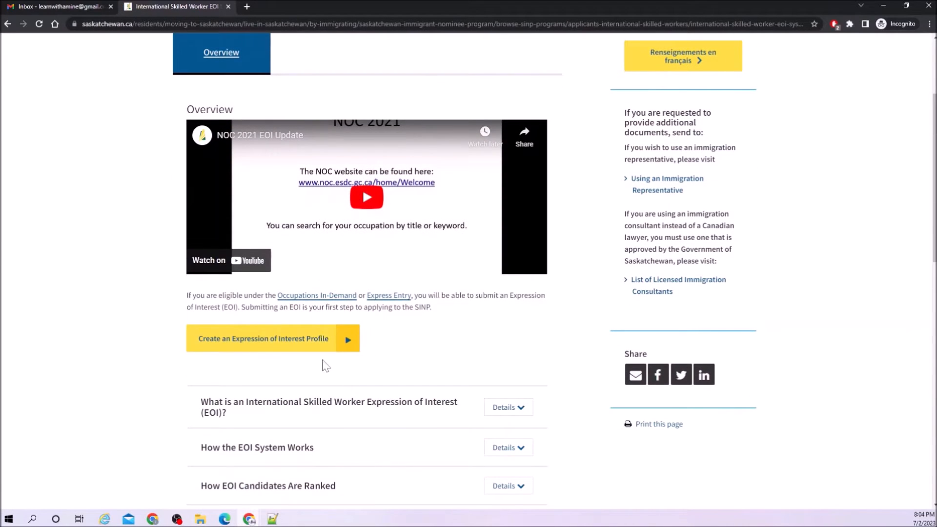
Begin a new account and set Registration Type to 'SINP Applicant or Expression of Interest Candidate'.
{"action": "left_click", "coordinate": [289, 349]}
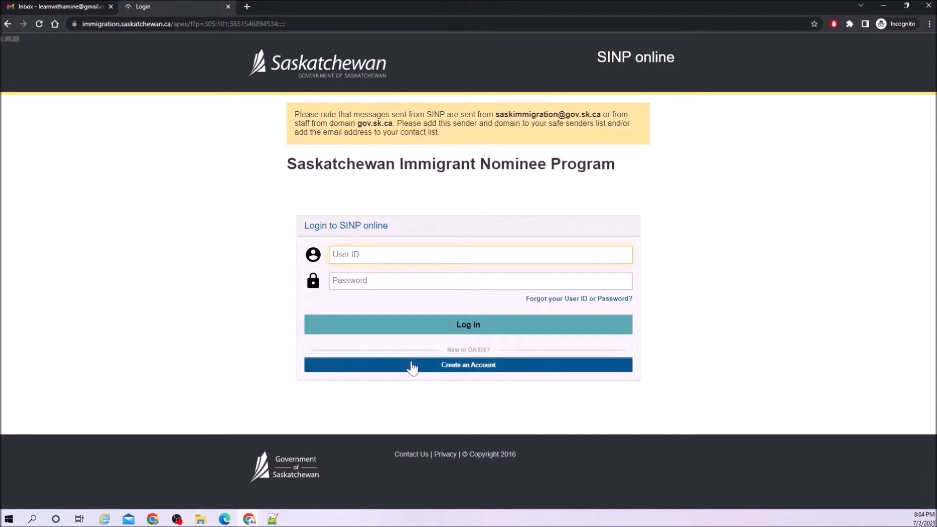
{"action": "left_click", "coordinate": [449, 372]}
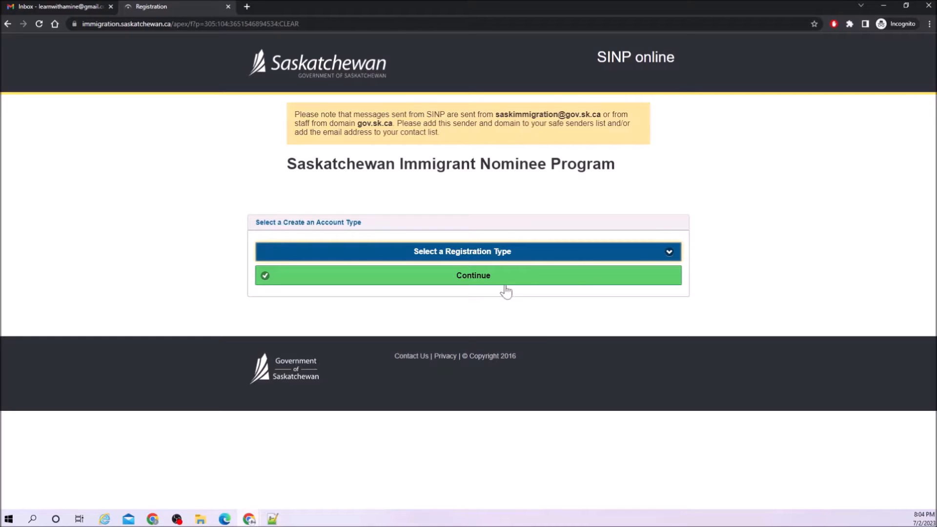
{"action": "left_click", "coordinate": [476, 257]}
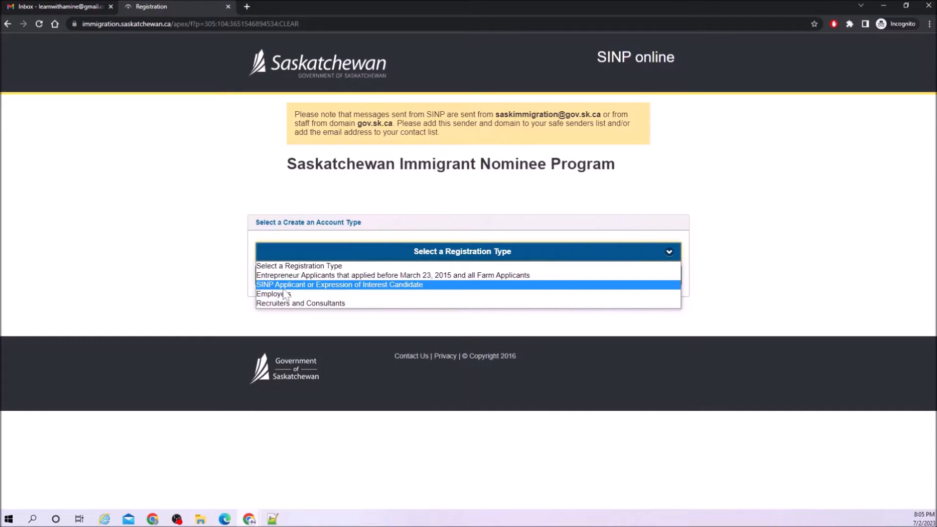
{"action": "left_click", "coordinate": [378, 286]}
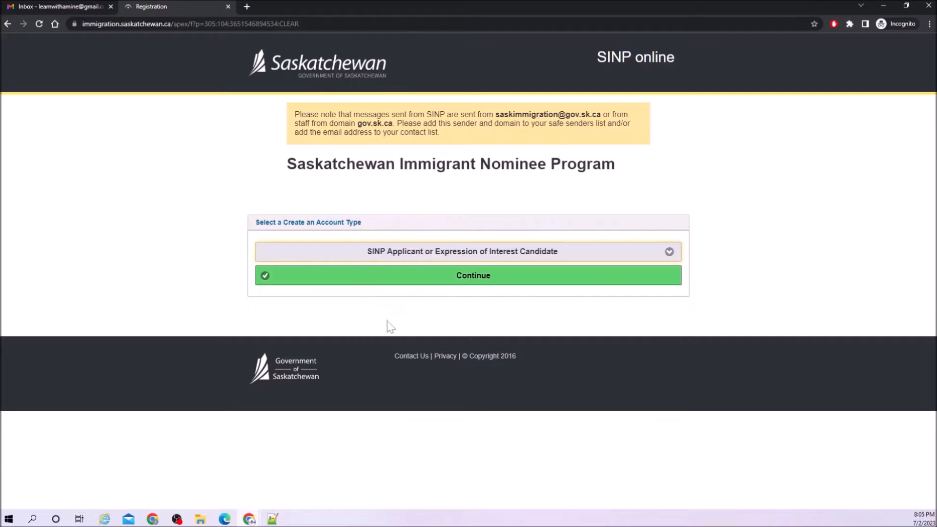
Enter the username and the applicant's first, middle and family names on the registration form.
{"action": "left_click", "coordinate": [414, 283]}
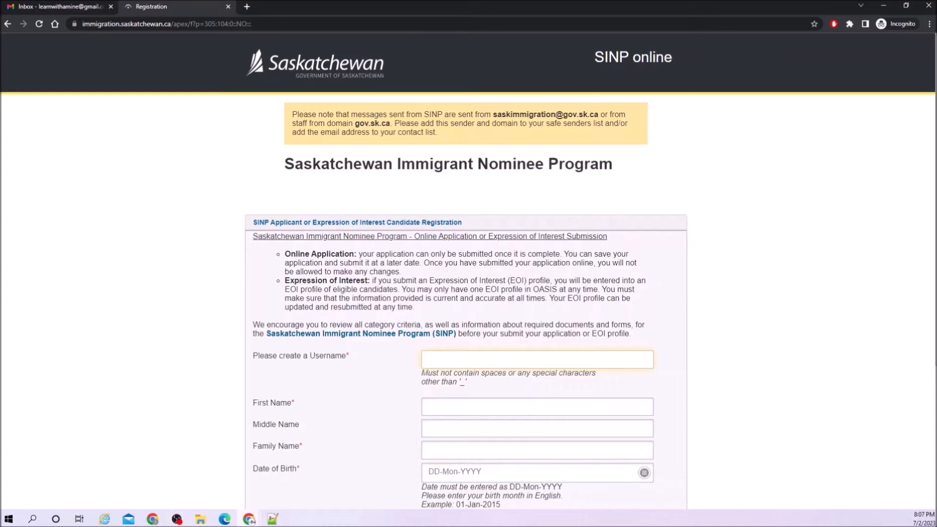
{"action": "type", "text": "LearnwithAmine"}
{"action": "left_click", "coordinate": [488, 407]}
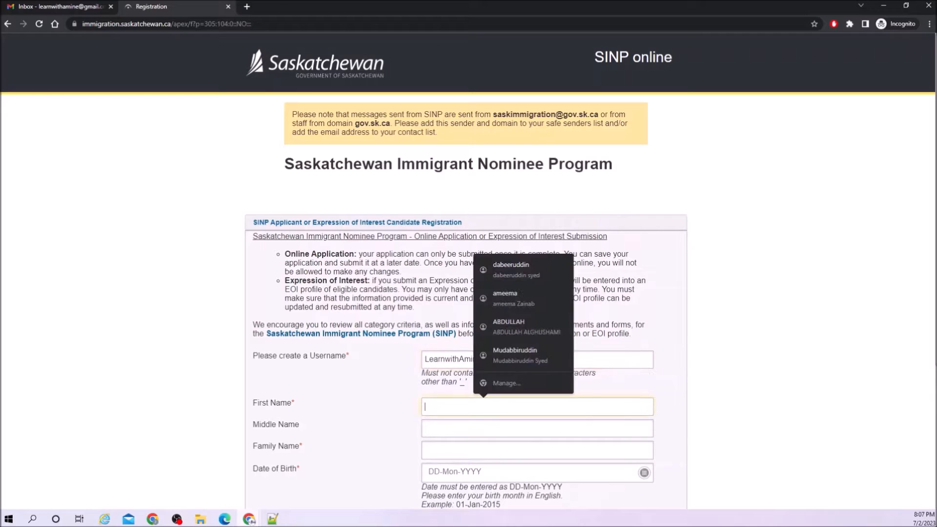
{"action": "type", "text": "Learn"}
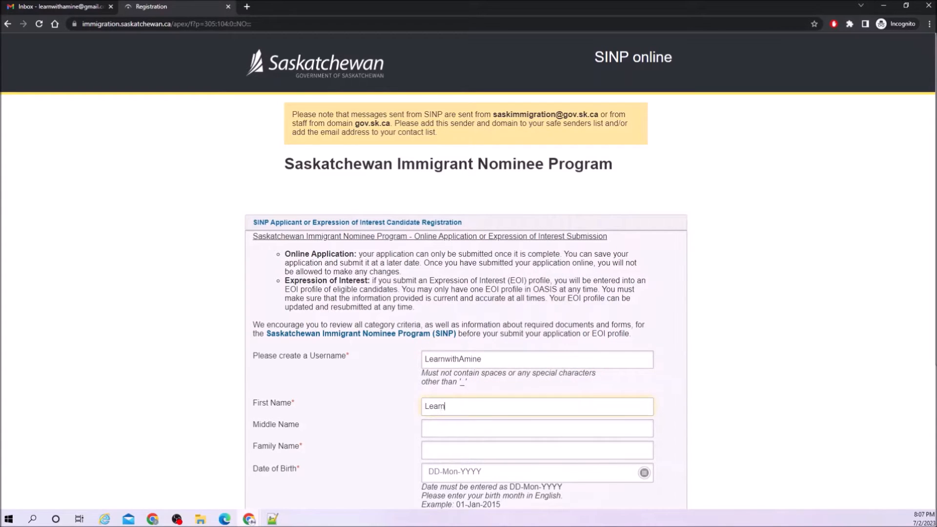
{"action": "type", "text": " with"}
{"action": "key", "text": "BackSpace"}
{"action": "key", "text": "BackSpace"}
{"action": "key", "text": "BackSpace"}
{"action": "key", "text": "BackSpace"}
{"action": "key", "text": "Tab"}
{"action": "type", "text": "with"}
{"action": "key", "text": "Tab"}
{"action": "type", "text": "Amine"}
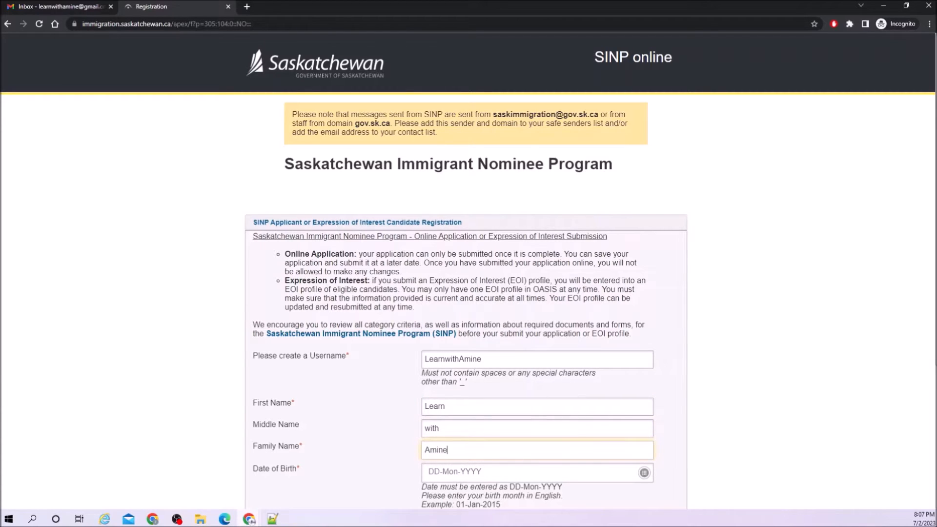
{"action": "scroll", "coordinate": [778, 396], "scroll_direction": "down", "scroll_amount": 2}
{"action": "left_click", "coordinate": [644, 374]}
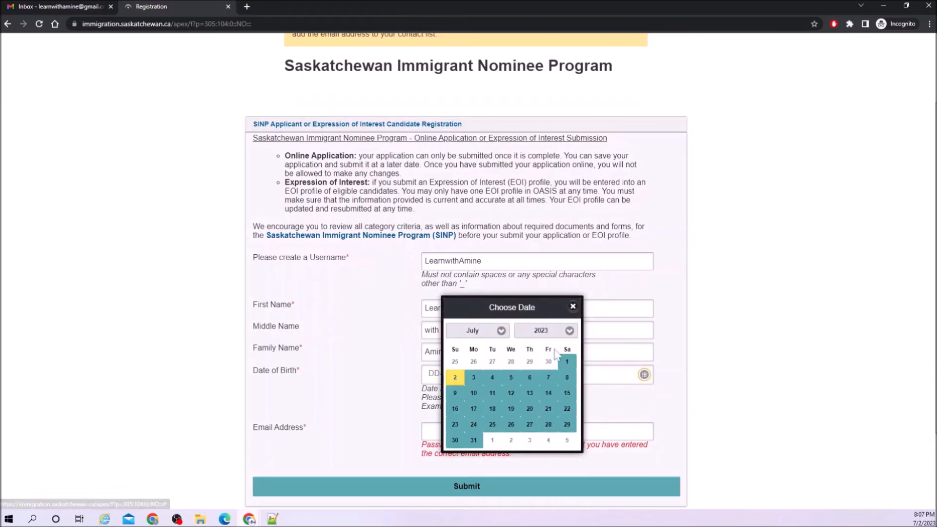
{"action": "left_click", "coordinate": [551, 332]}
{"action": "scroll", "coordinate": [535, 269], "scroll_direction": "up", "scroll_amount": 10}
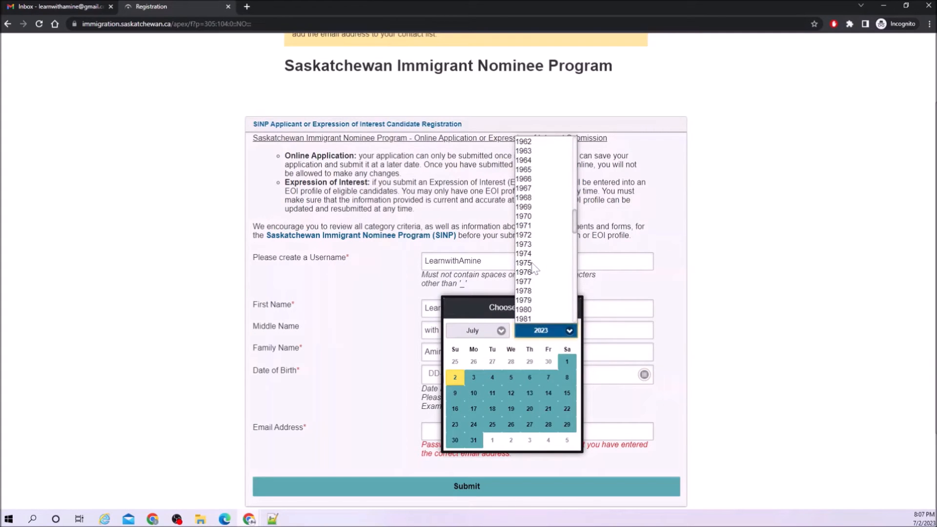
{"action": "scroll", "coordinate": [534, 269], "scroll_direction": "down", "scroll_amount": 2}
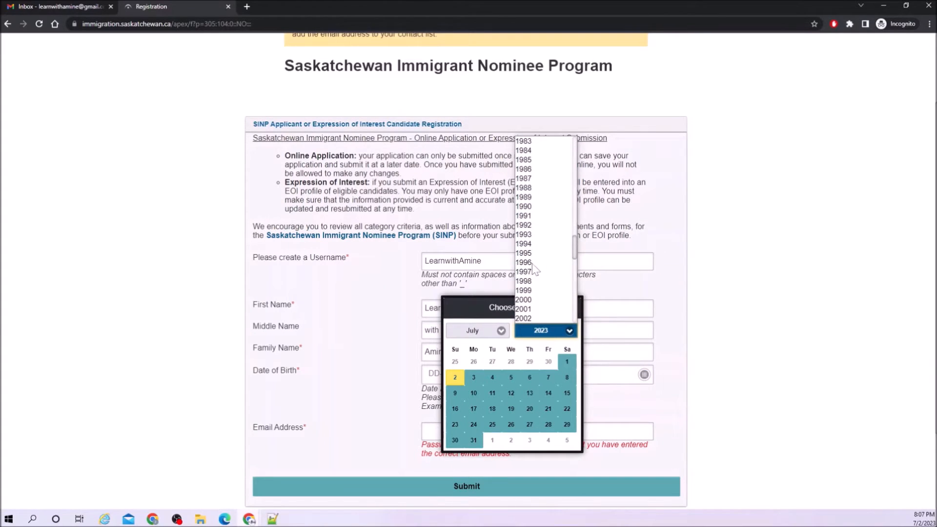
{"action": "left_click", "coordinate": [534, 227]}
{"action": "left_click", "coordinate": [498, 330]}
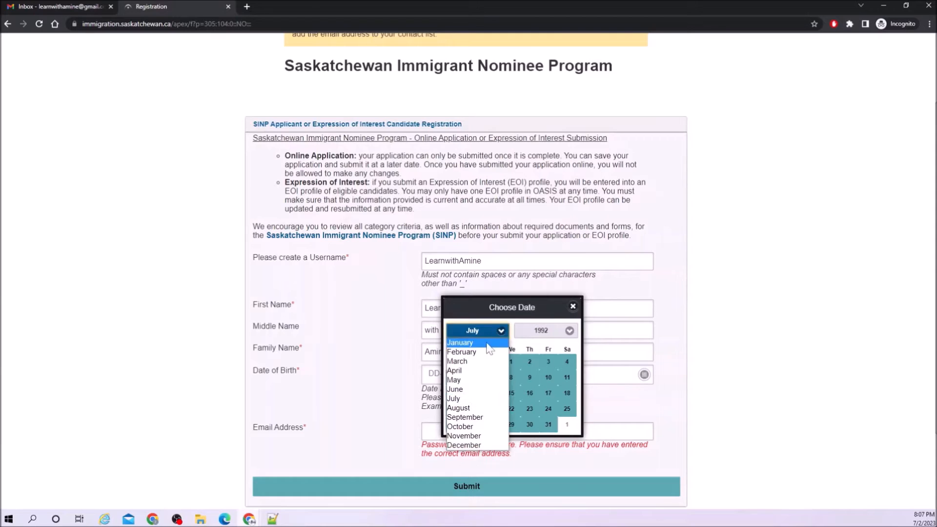
{"action": "left_click", "coordinate": [489, 347]}
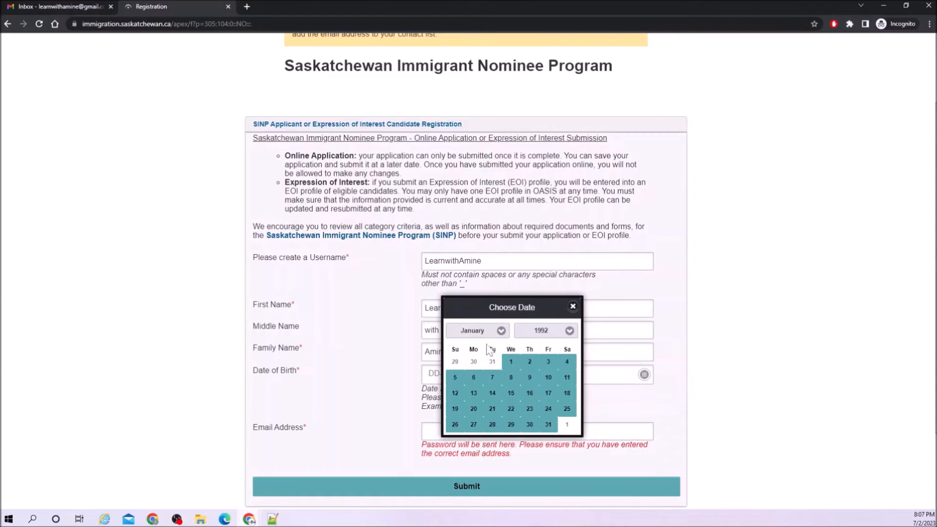
{"action": "left_click", "coordinate": [453, 378]}
Fill in the applicant's e-mail address.
{"action": "scroll", "coordinate": [439, 361], "scroll_direction": "down", "scroll_amount": 1}
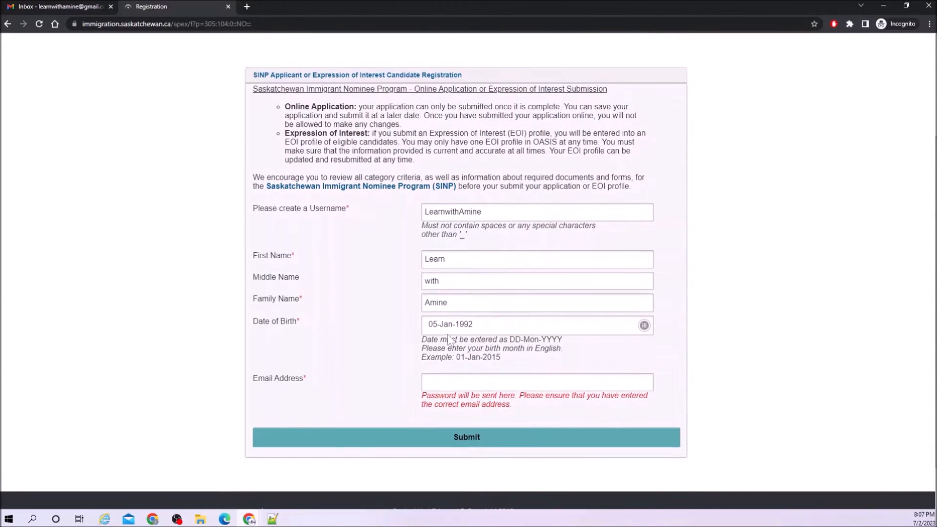
{"action": "left_click", "coordinate": [454, 382]}
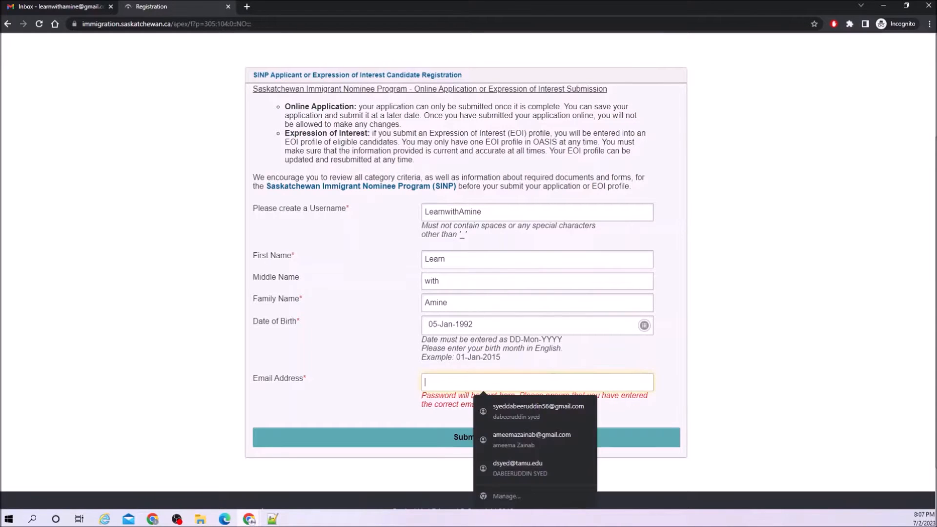
Submit the registration, log in, replace the expired password, and accept the information disclosure.
{"action": "left_click", "coordinate": [590, 439]}
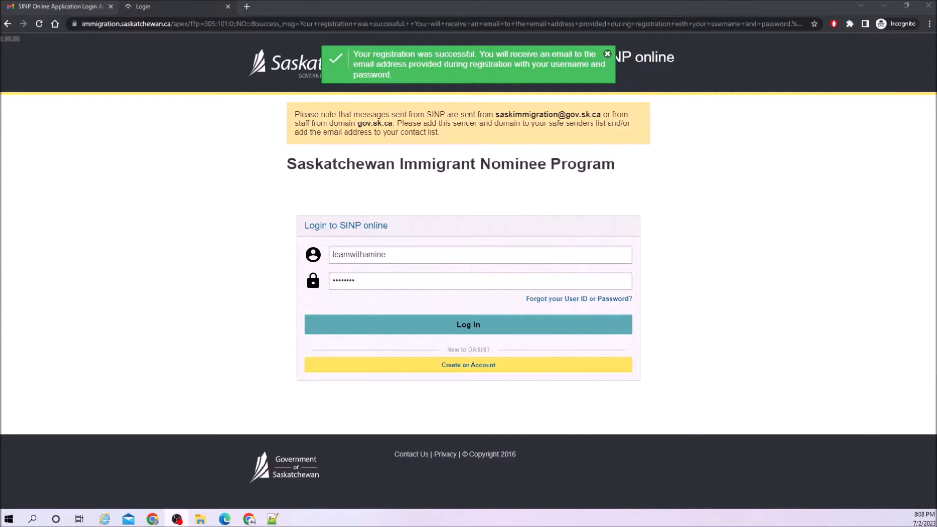
{"action": "left_click", "coordinate": [366, 325]}
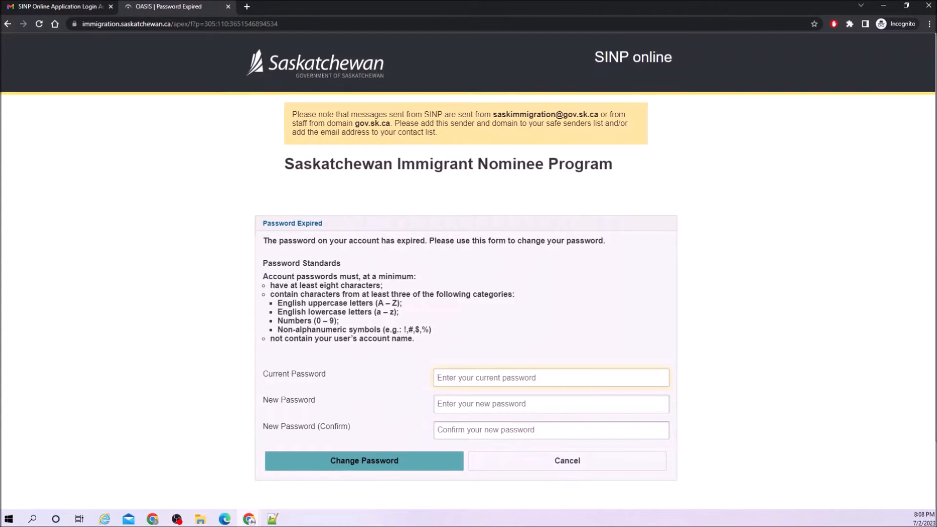
{"action": "key", "text": "ctrl+v"}
{"action": "key", "text": "Tab"}
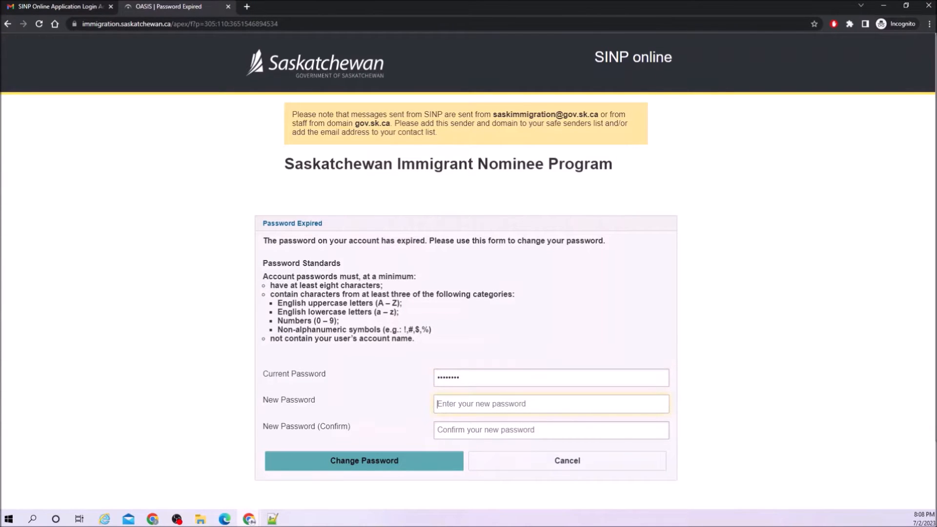
{"action": "key", "text": "ctrl+v"}
{"action": "key", "text": "Tab"}
{"action": "key", "text": "ctrl+v"}
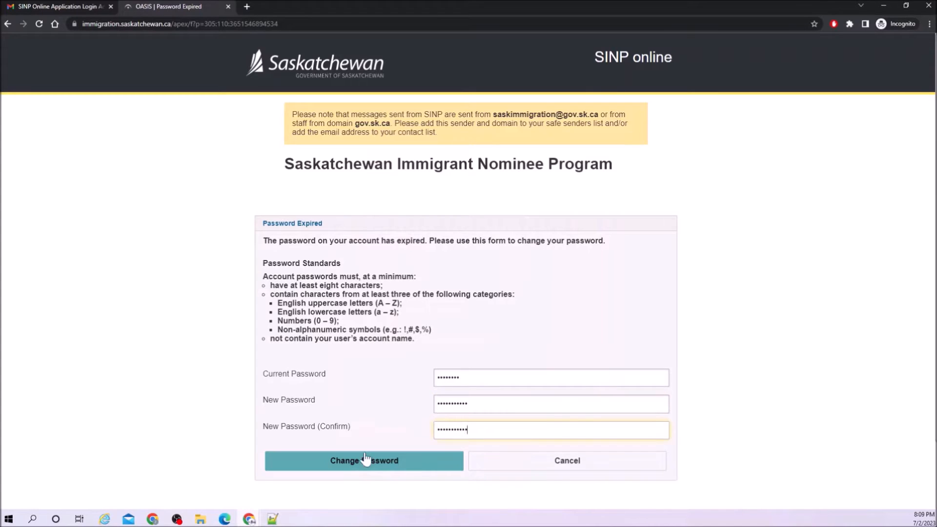
{"action": "left_click", "coordinate": [367, 460]}
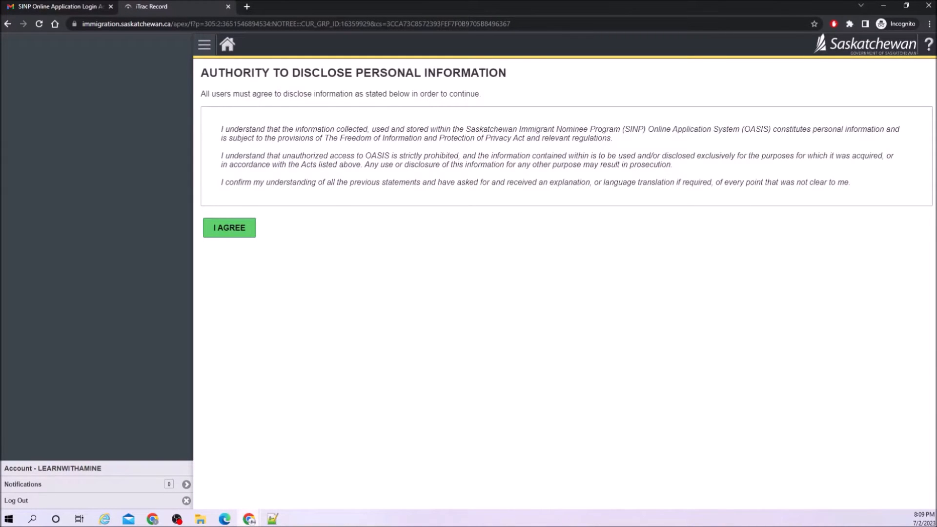
{"action": "left_click_drag", "start_coordinate": [293, 94], "coordinate": [398, 94]}
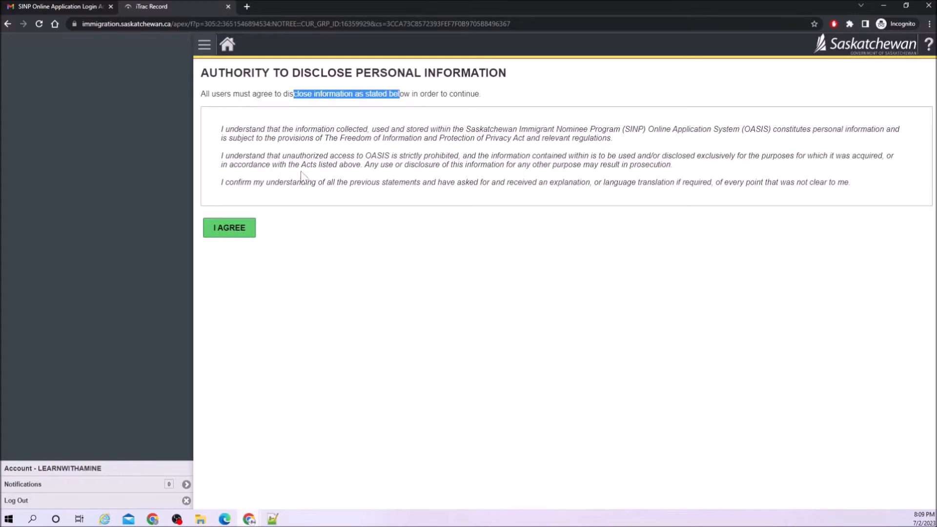
{"action": "left_click", "coordinate": [231, 236]}
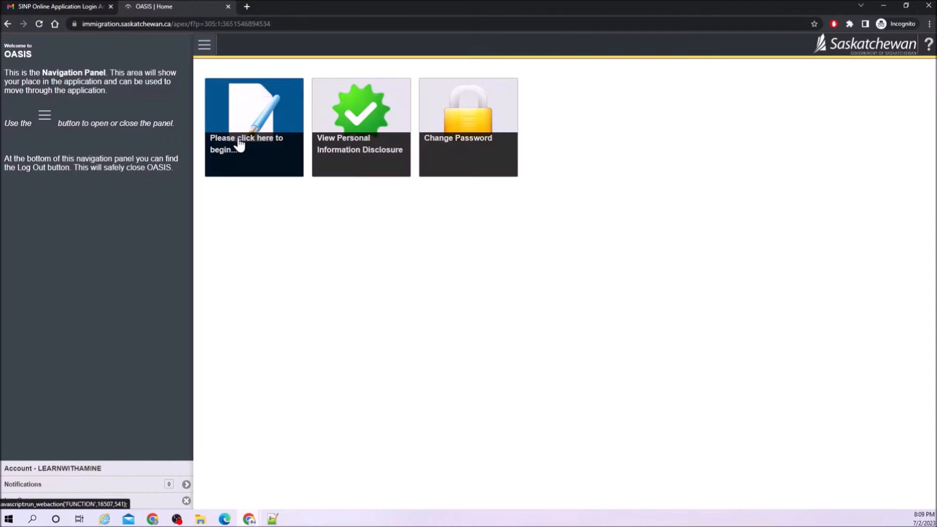
Start the application and set prefix Mr., gender Male and marital status Single.
{"action": "left_click", "coordinate": [239, 145]}
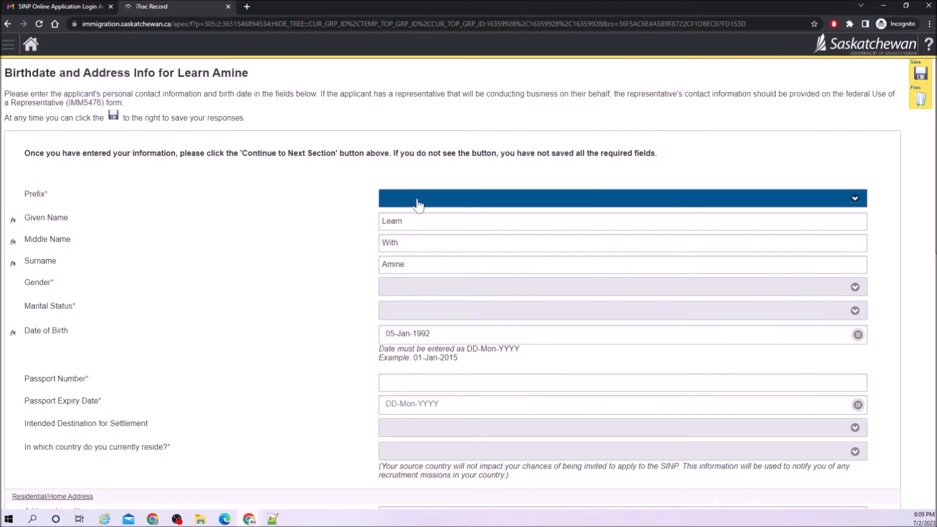
{"action": "left_click", "coordinate": [418, 206]}
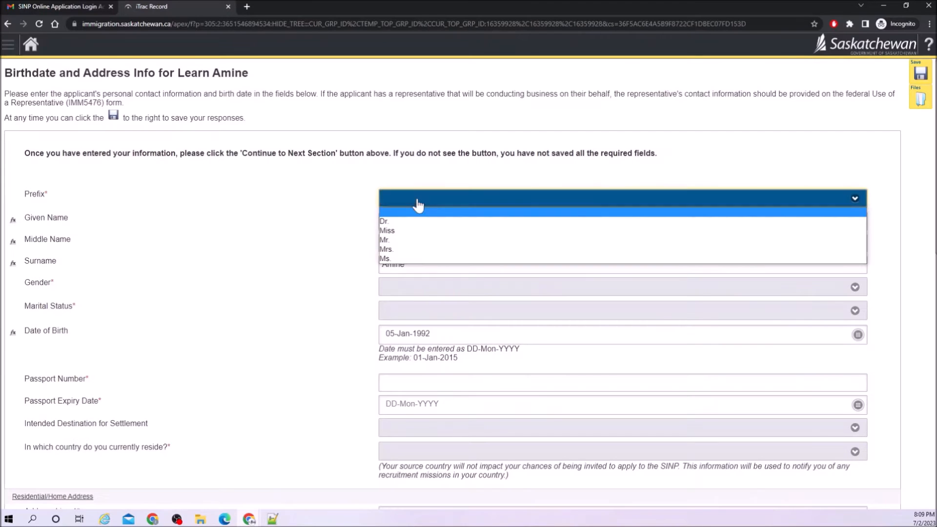
{"action": "left_click", "coordinate": [416, 240]}
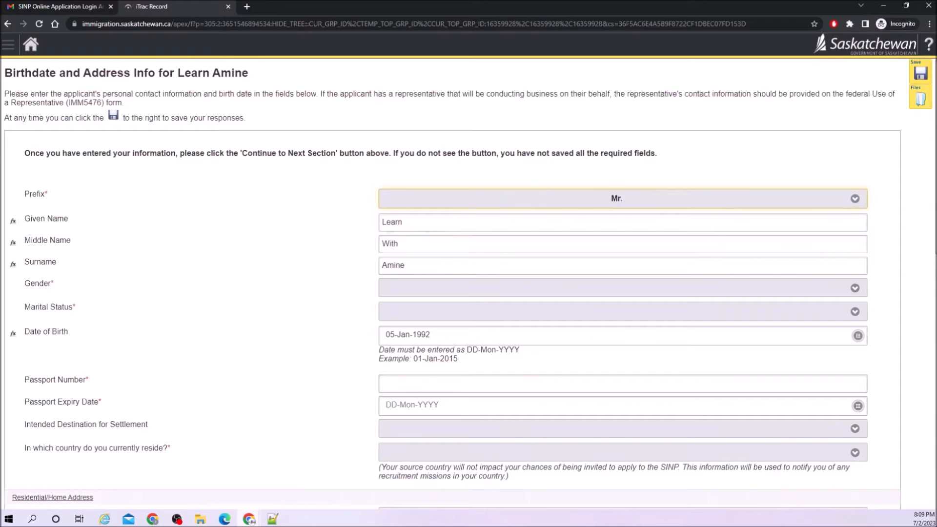
{"action": "left_click", "coordinate": [409, 295]}
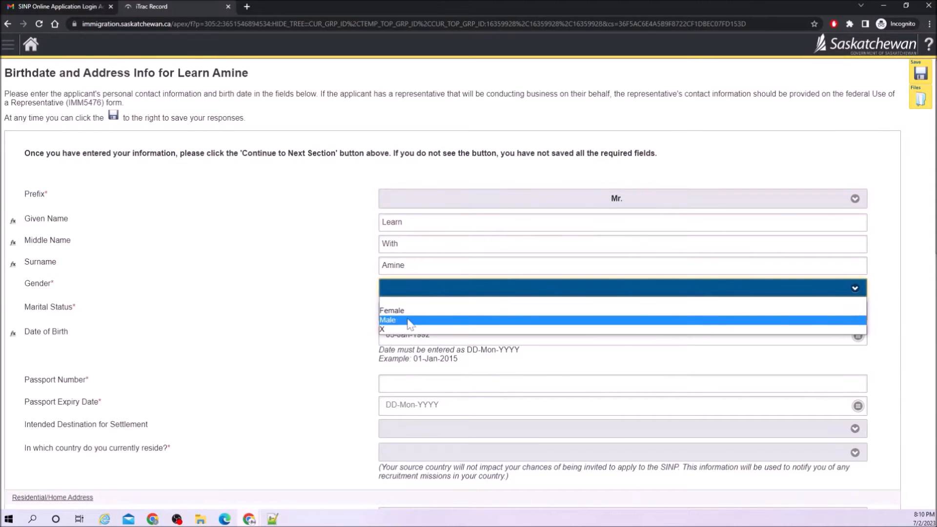
{"action": "left_click", "coordinate": [410, 320]}
{"action": "left_click", "coordinate": [410, 320]}
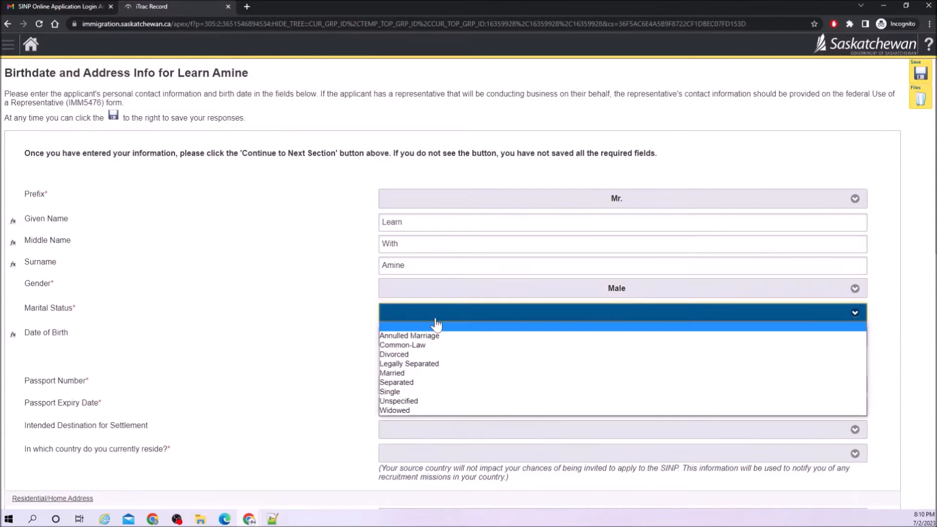
{"action": "left_click", "coordinate": [419, 392]}
Enter the passport number and a passport expiry date of 26-Nov-2028.
{"action": "scroll", "coordinate": [351, 352], "scroll_direction": "down", "scroll_amount": 2}
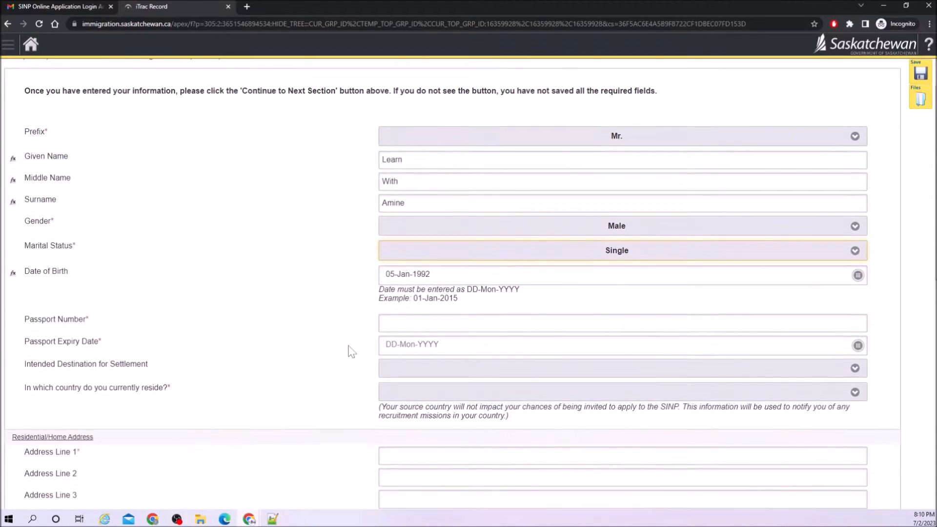
{"action": "left_click", "coordinate": [420, 288]}
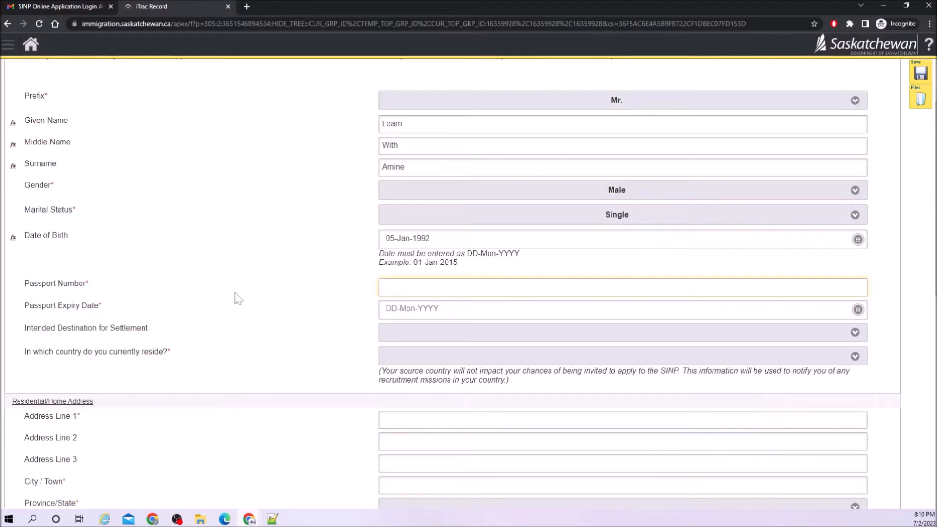
{"action": "left_click", "coordinate": [391, 315]}
{"action": "type", "text": "26-Nov-2028"}
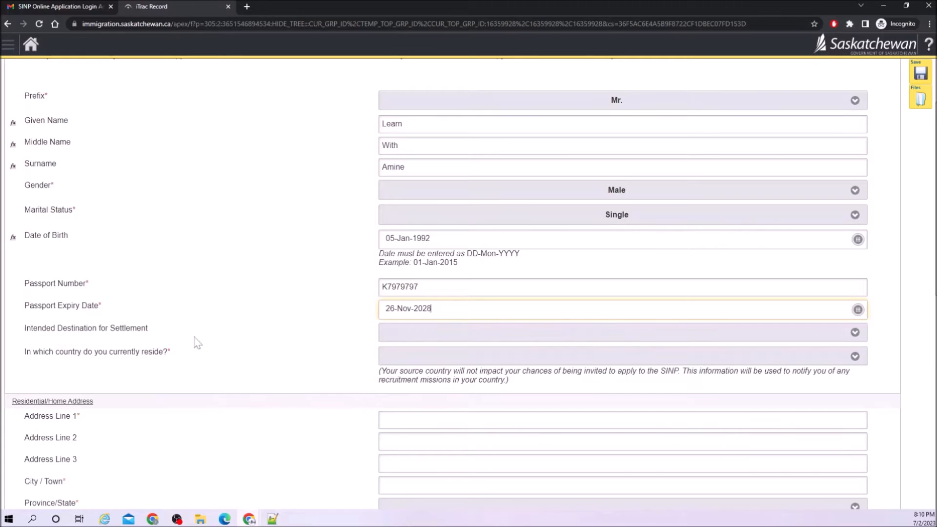
Choose Pleasant Valley as the intended Saskatchewan destination.
{"action": "left_click", "coordinate": [416, 342]}
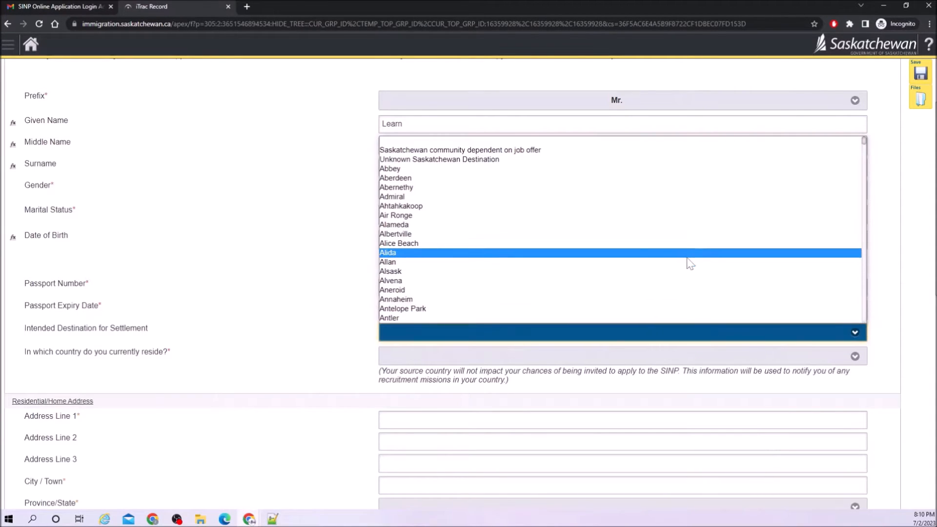
{"action": "scroll", "coordinate": [586, 229], "scroll_direction": "down", "scroll_amount": 10}
{"action": "scroll", "coordinate": [585, 229], "scroll_direction": "down", "scroll_amount": 20}
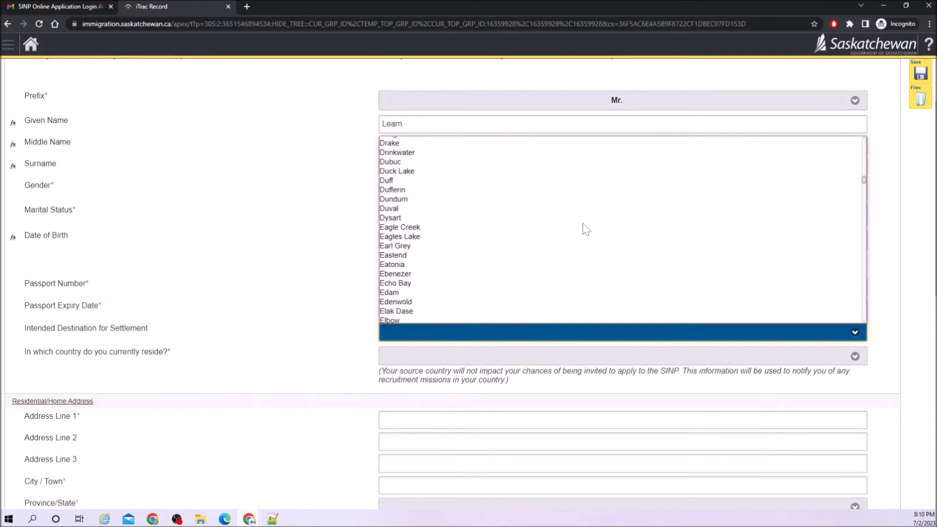
{"action": "scroll", "coordinate": [586, 229], "scroll_direction": "down", "scroll_amount": 20}
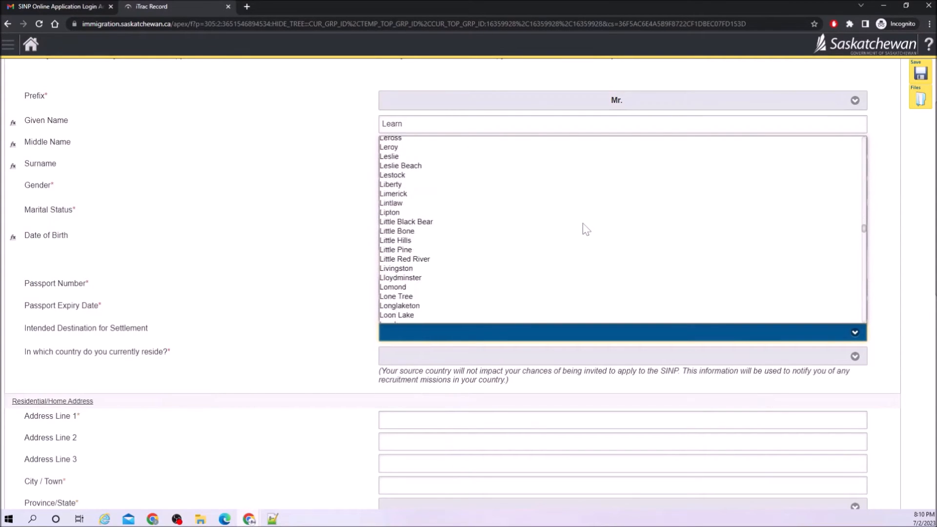
{"action": "scroll", "coordinate": [585, 230], "scroll_direction": "up", "scroll_amount": 2}
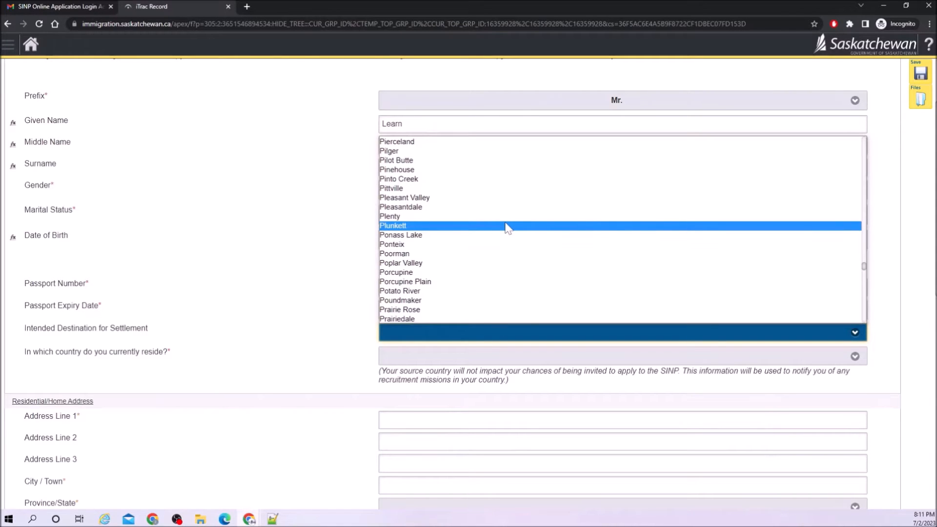
{"action": "scroll", "coordinate": [507, 228], "scroll_direction": "down", "scroll_amount": 5}
{"action": "scroll", "coordinate": [507, 229], "scroll_direction": "up", "scroll_amount": 7}
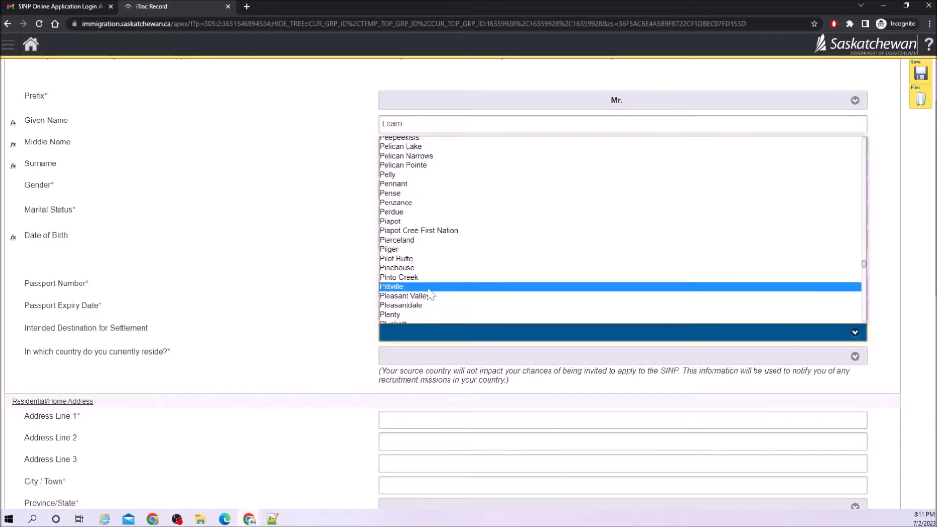
{"action": "left_click", "coordinate": [429, 298]}
Set the country of residence to United States.
{"action": "scroll", "coordinate": [283, 352], "scroll_direction": "down", "scroll_amount": 2}
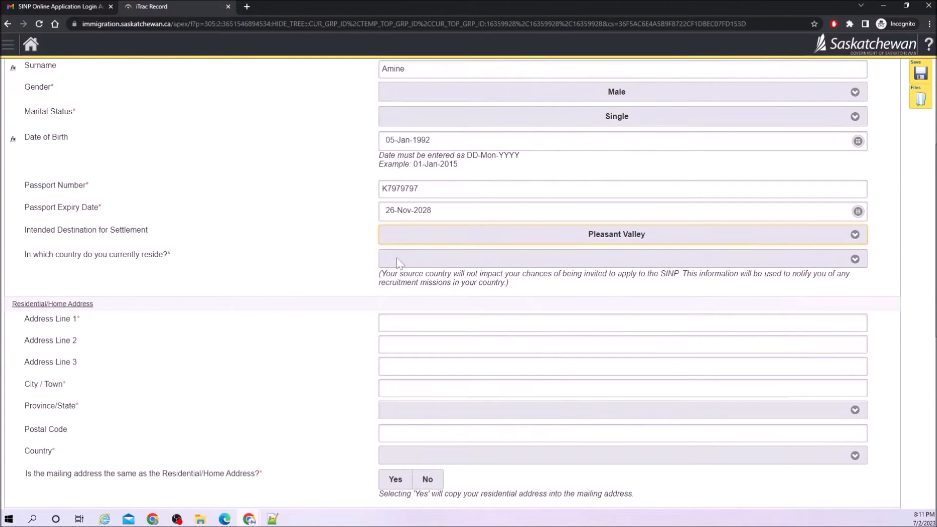
{"action": "left_click", "coordinate": [459, 261]}
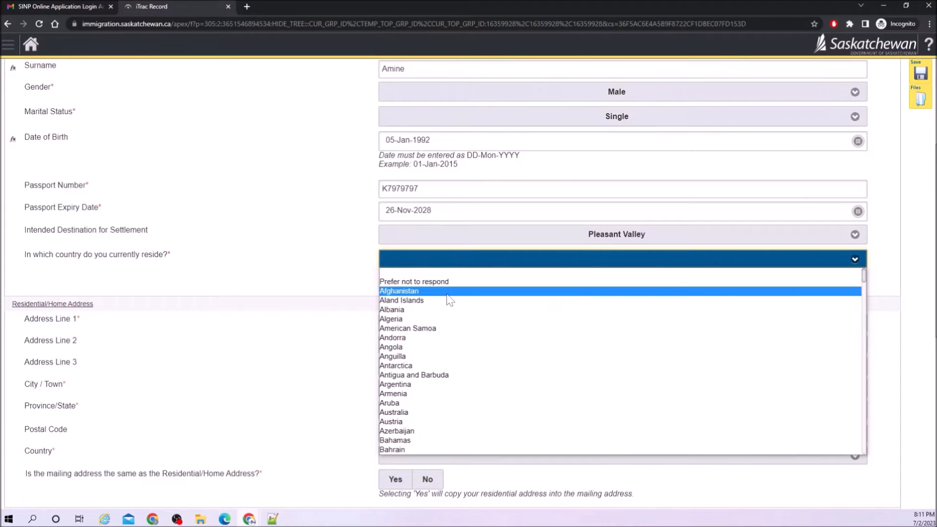
{"action": "key", "text": "i"}
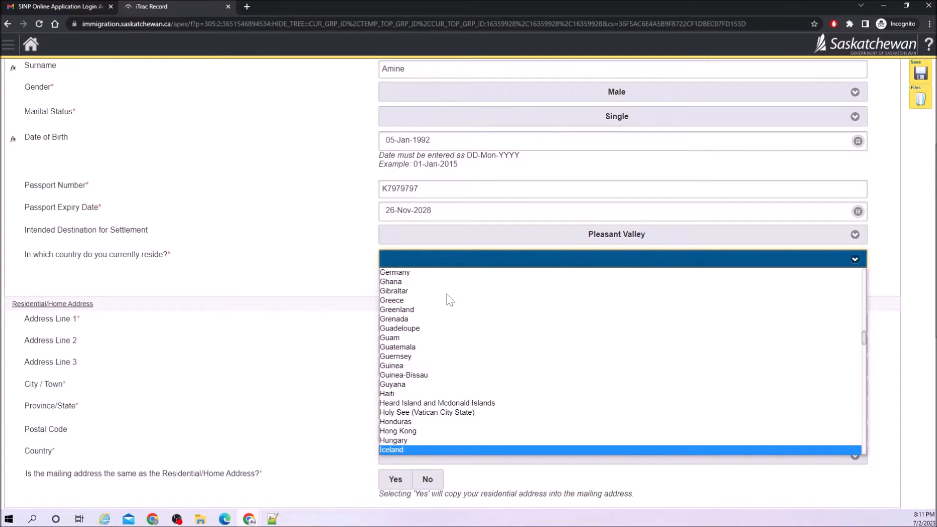
{"action": "scroll", "coordinate": [447, 293], "scroll_direction": "down", "scroll_amount": 3}
{"action": "key", "text": "u"}
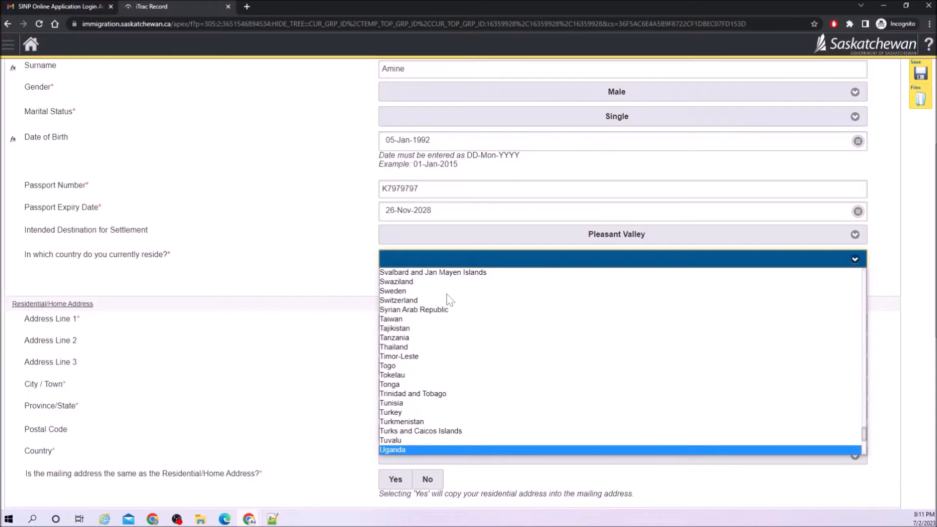
{"action": "key", "text": "Down"}
{"action": "key", "text": "Down"}
{"action": "key", "text": "Down"}
{"action": "key", "text": "Down"}
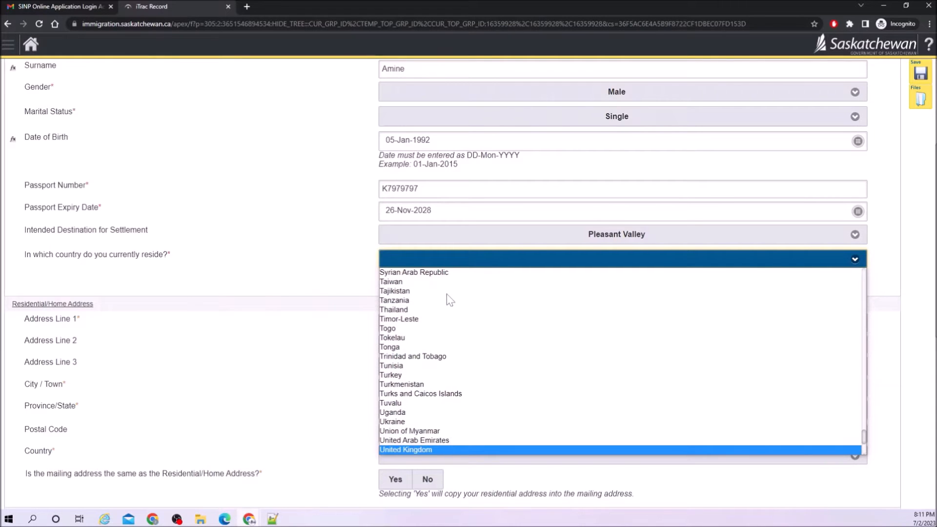
{"action": "key", "text": "Down"}
{"action": "left_click", "coordinate": [424, 449]}
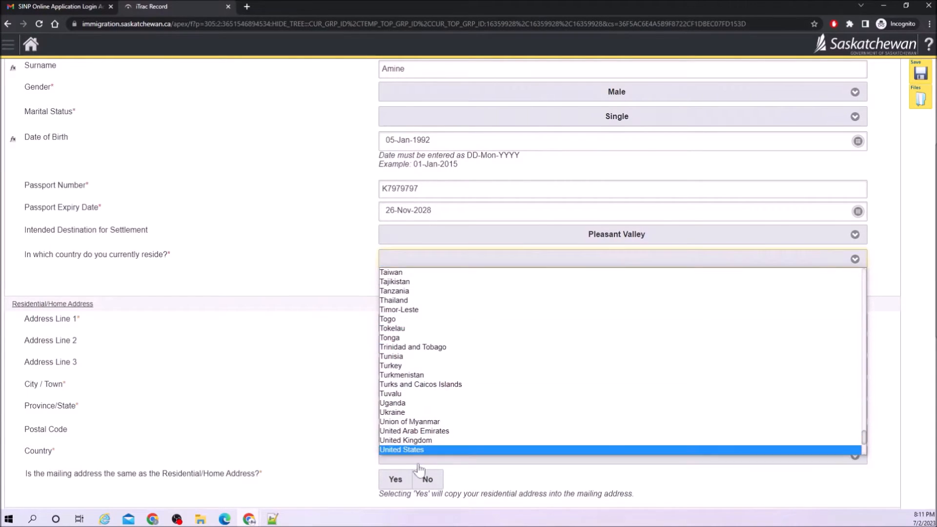
Fill in the home address with province International/Outside Canada, plus the state and postal code.
{"action": "scroll", "coordinate": [49, 269], "scroll_direction": "down", "scroll_amount": 1}
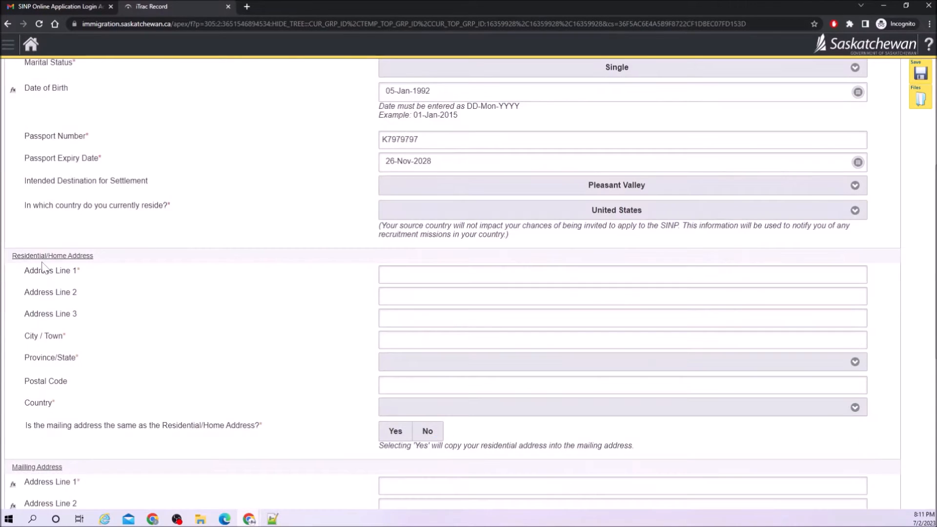
{"action": "left_click", "coordinate": [424, 274]}
{"action": "left_click", "coordinate": [407, 362]}
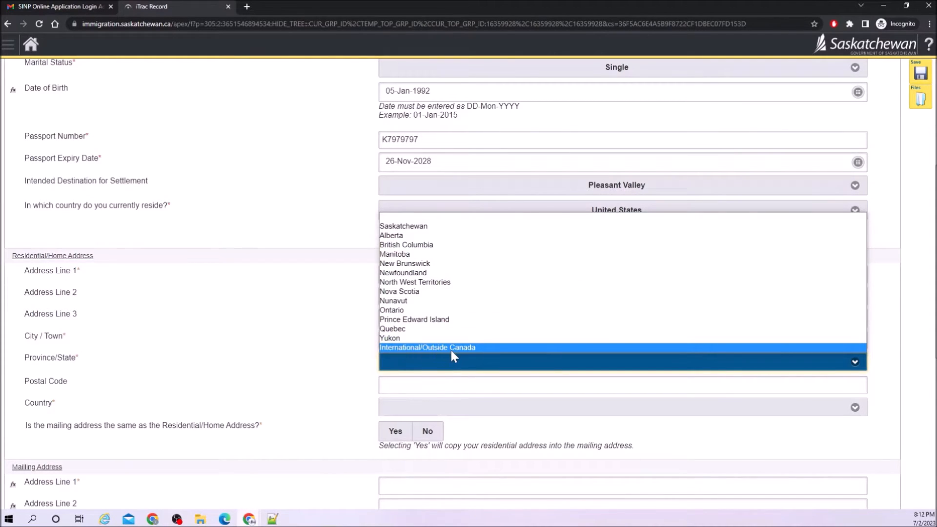
{"action": "left_click", "coordinate": [451, 347]}
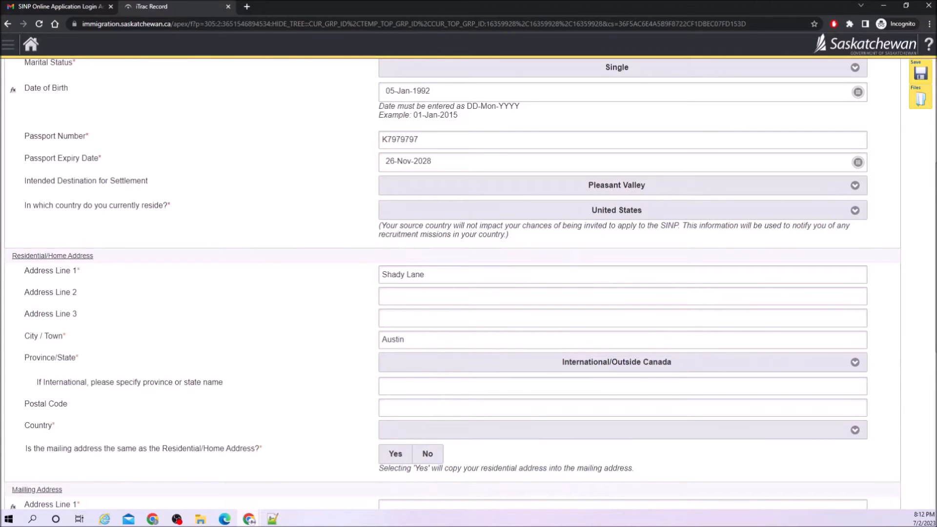
{"action": "left_click", "coordinate": [451, 386]}
{"action": "type", "text": "Texas"}
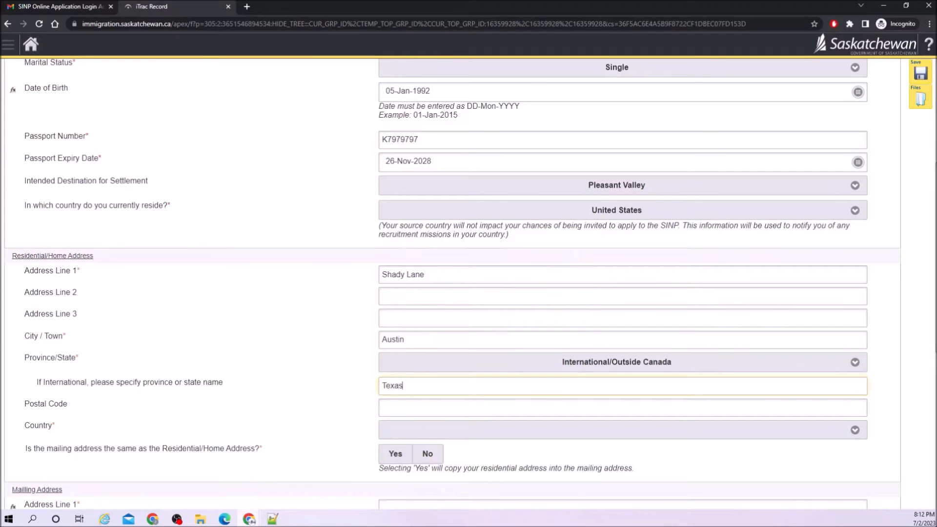
{"action": "key", "text": "Tab"}
{"action": "type", "text": "78723"}
{"action": "key", "text": "Tab"}
Set the home address country to United States.
{"action": "left_click", "coordinate": [414, 432]}
{"action": "type", "text": "united k"}
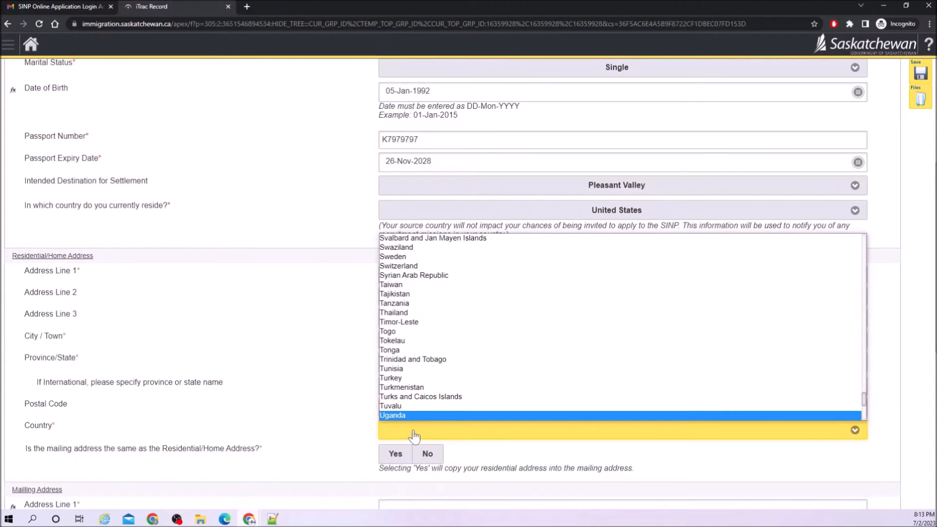
{"action": "key", "text": "Down"}
{"action": "key", "text": "Return"}
{"action": "scroll", "coordinate": [232, 410], "scroll_direction": "down", "scroll_amount": 2}
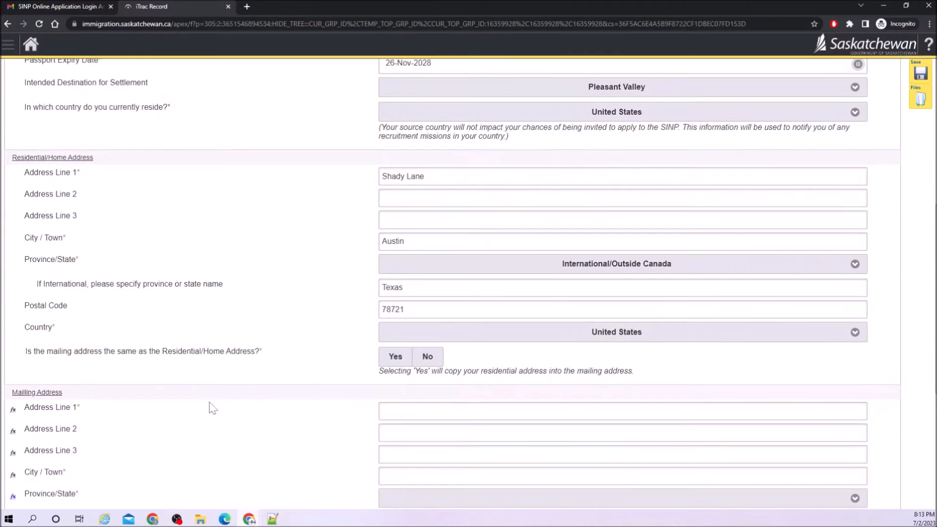
Mark the mailing address as the same as the home address.
{"action": "left_click", "coordinate": [393, 361]}
{"action": "left_click", "coordinate": [393, 358]}
{"action": "scroll", "coordinate": [278, 379], "scroll_direction": "down", "scroll_amount": 1}
{"action": "scroll", "coordinate": [279, 381], "scroll_direction": "down", "scroll_amount": 6}
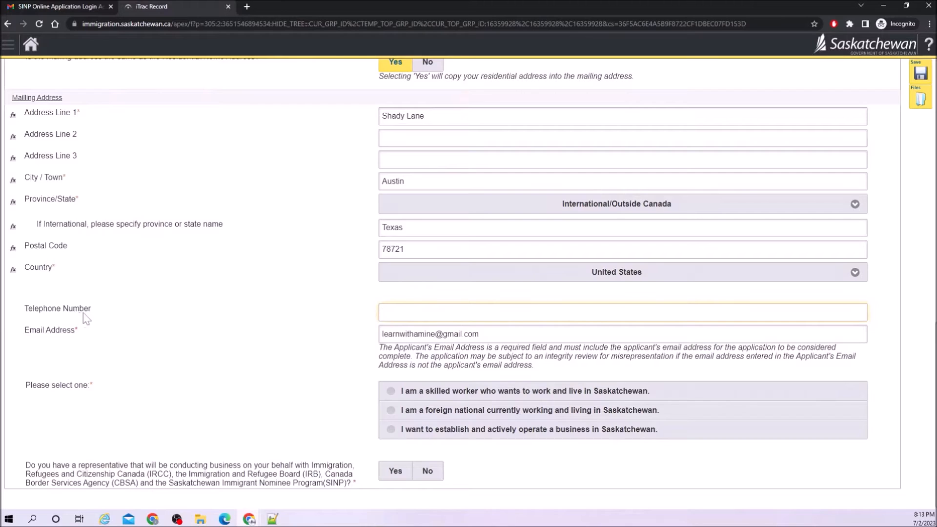
{"action": "left_click_drag", "start_coordinate": [92, 309], "coordinate": [23, 315]}
{"action": "left_click", "coordinate": [311, 366]}
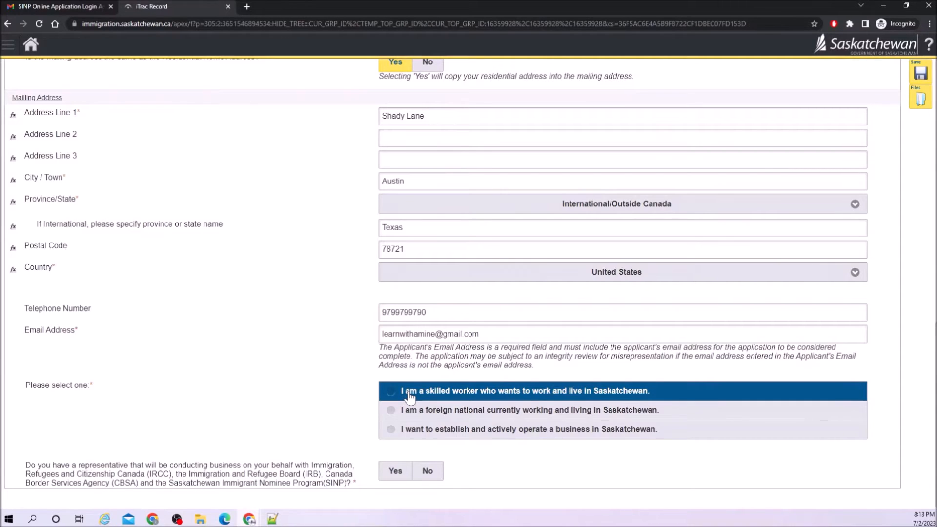
Declare the applicant a skilled worker with no representative, then save and continue to eligibility.
{"action": "left_click", "coordinate": [392, 398]}
{"action": "scroll", "coordinate": [255, 426], "scroll_direction": "down", "scroll_amount": 1}
{"action": "left_click_drag", "start_coordinate": [129, 458], "coordinate": [186, 458]}
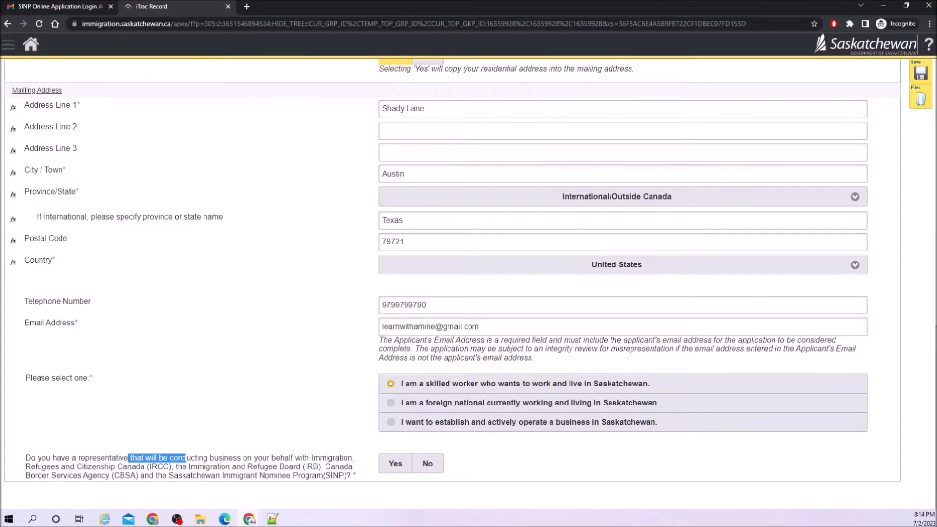
{"action": "left_click", "coordinate": [428, 466]}
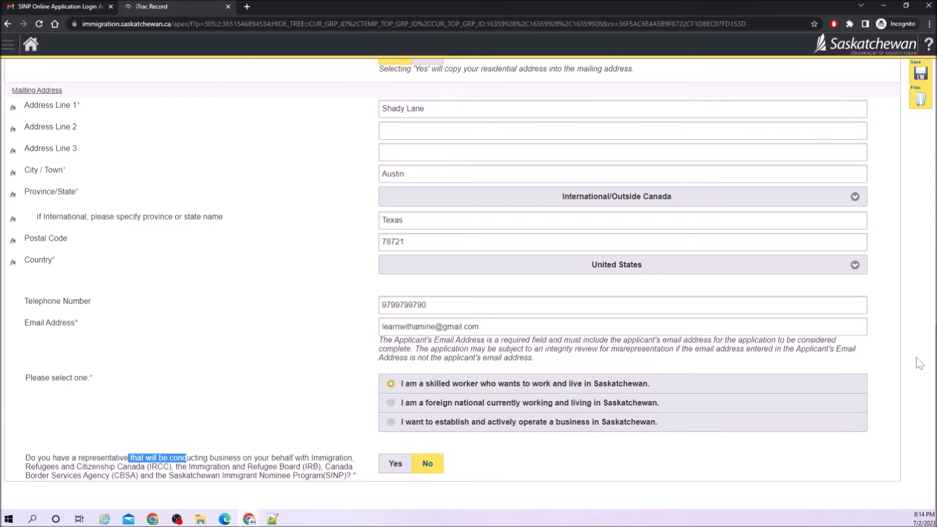
{"action": "scroll", "coordinate": [910, 317], "scroll_direction": "up", "scroll_amount": 6}
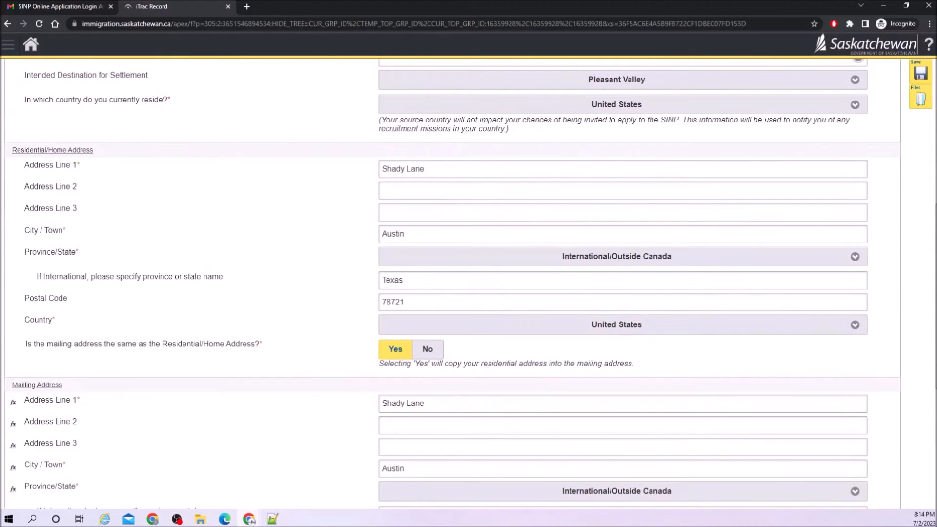
{"action": "left_click", "coordinate": [918, 77]}
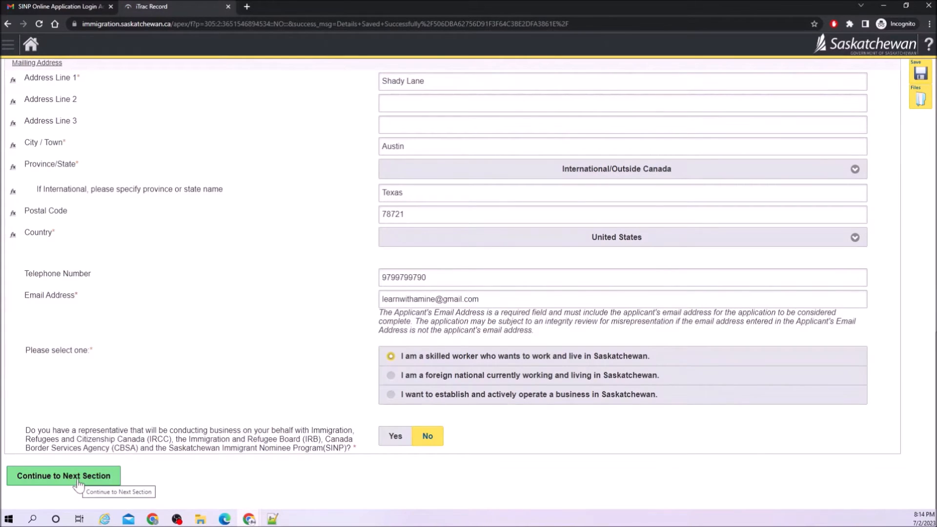
{"action": "left_click", "coordinate": [79, 486]}
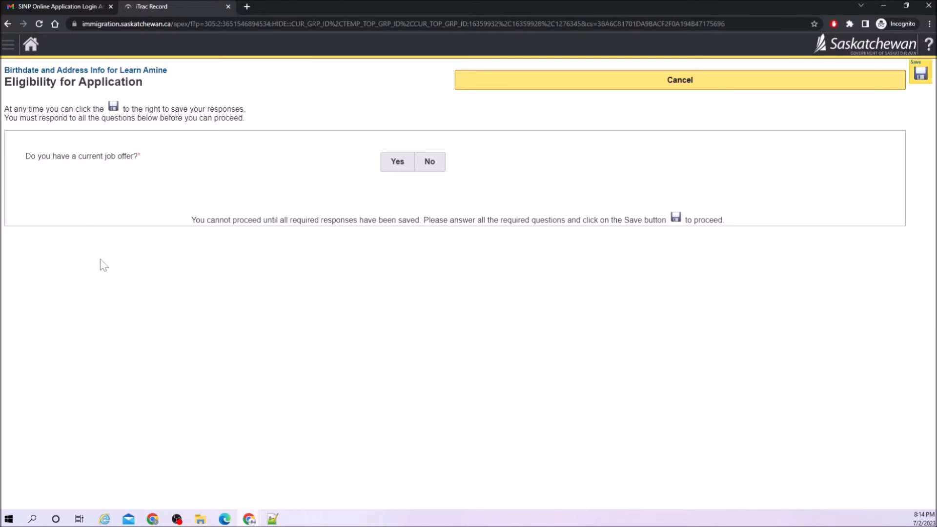
Answer No to a job offer and Yes to Express Entry, entering the profile number and validation code.
{"action": "triple_click", "coordinate": [93, 157]}
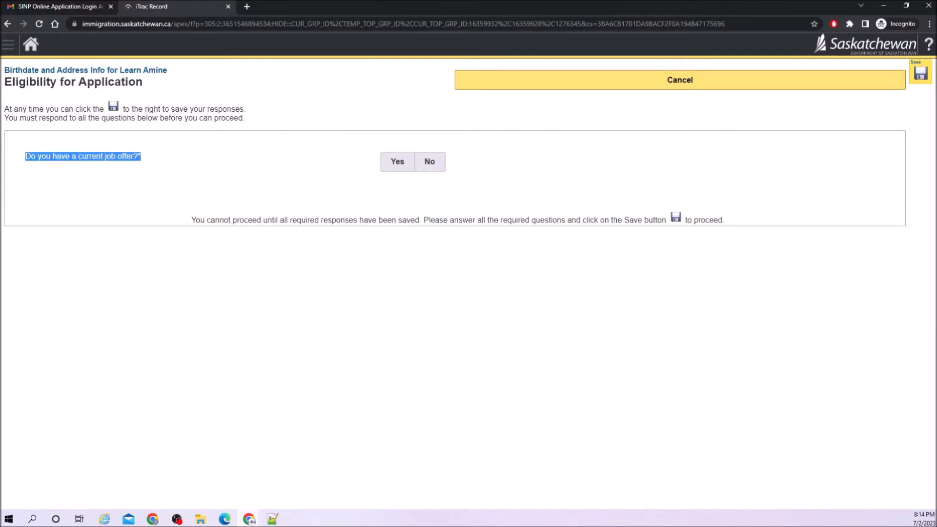
{"action": "left_click", "coordinate": [126, 168]}
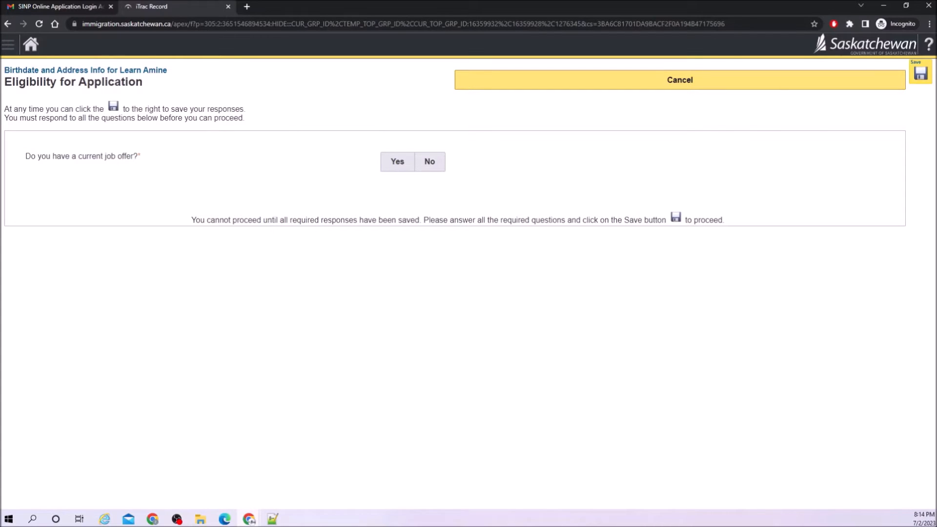
{"action": "left_click", "coordinate": [435, 169]}
{"action": "left_click_drag", "start_coordinate": [60, 179], "coordinate": [138, 180]}
{"action": "left_click", "coordinate": [275, 189]}
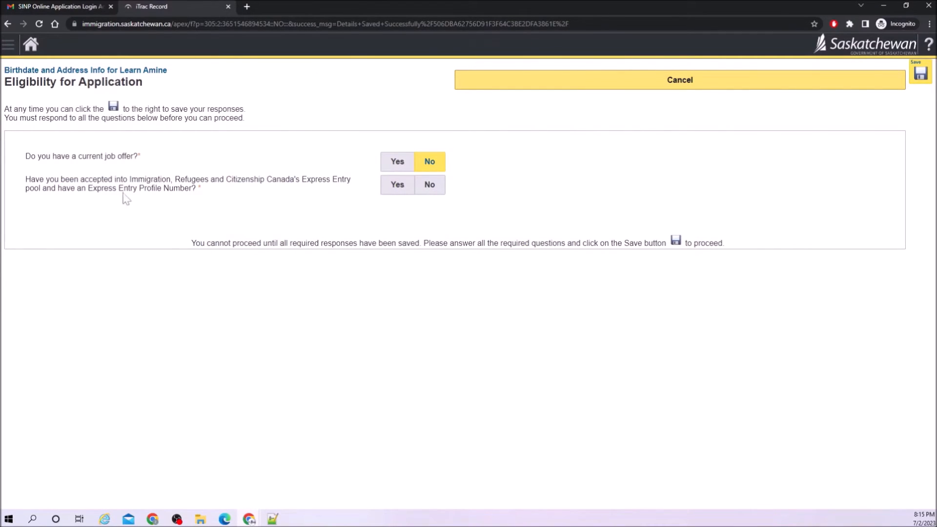
{"action": "left_click", "coordinate": [402, 187]}
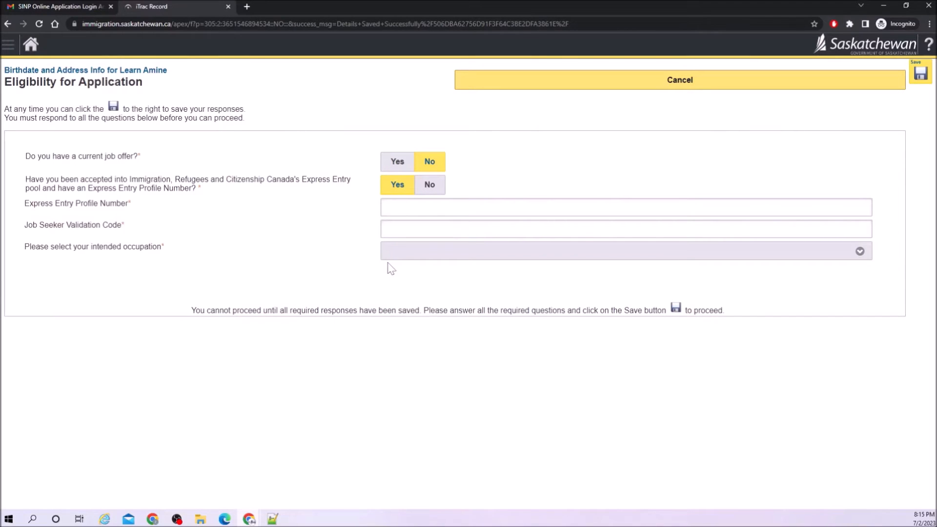
{"action": "left_click", "coordinate": [406, 208]}
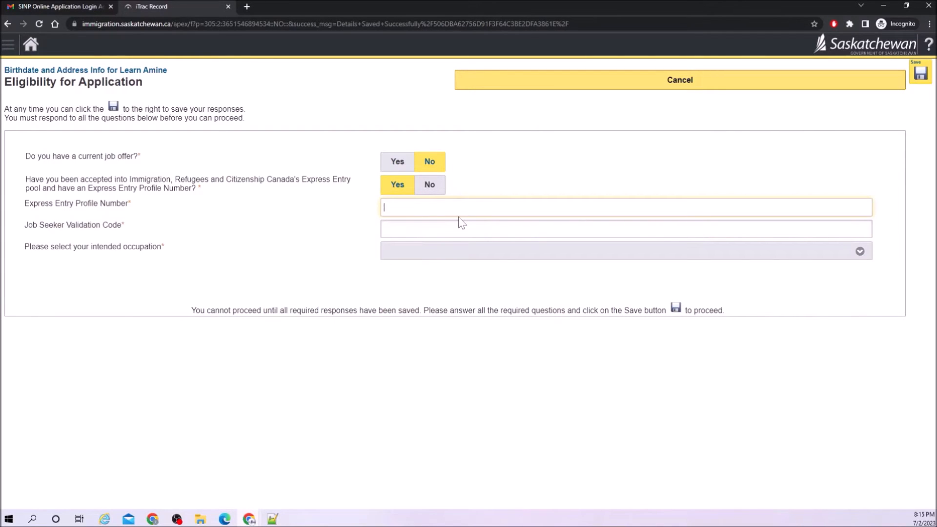
{"action": "key", "text": "Tab"}
Choose occupation 21211 - Data scientists, confirm a related degree, save, and determine the category.
{"action": "left_click", "coordinate": [449, 253]}
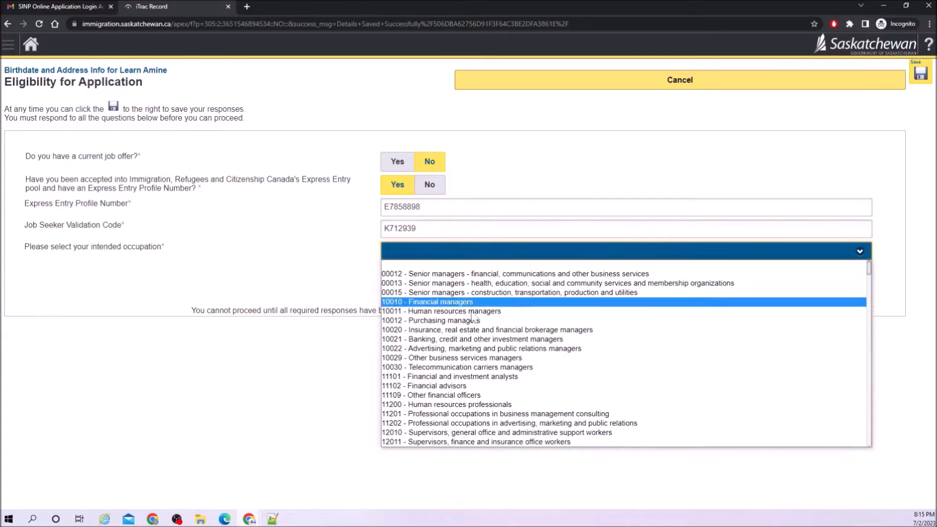
{"action": "scroll", "coordinate": [475, 322], "scroll_direction": "down", "scroll_amount": 4}
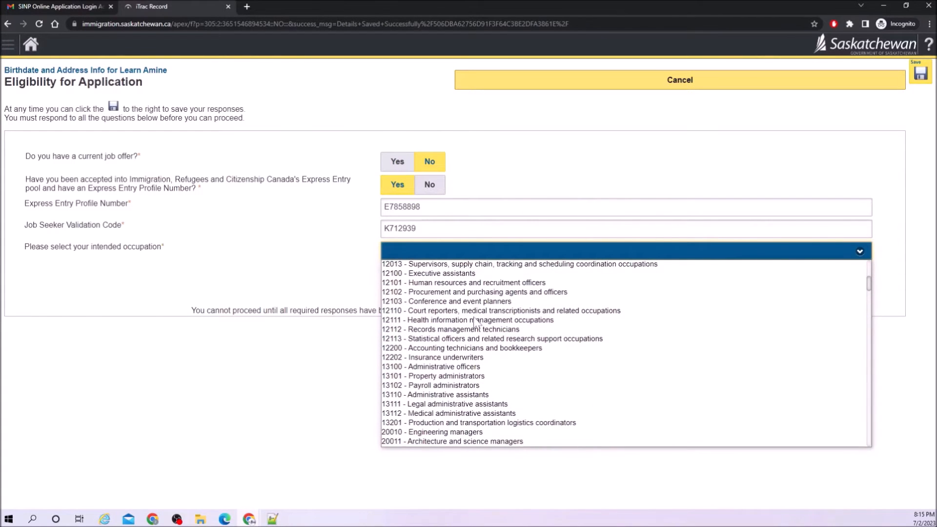
{"action": "scroll", "coordinate": [475, 322], "scroll_direction": "down", "scroll_amount": 4}
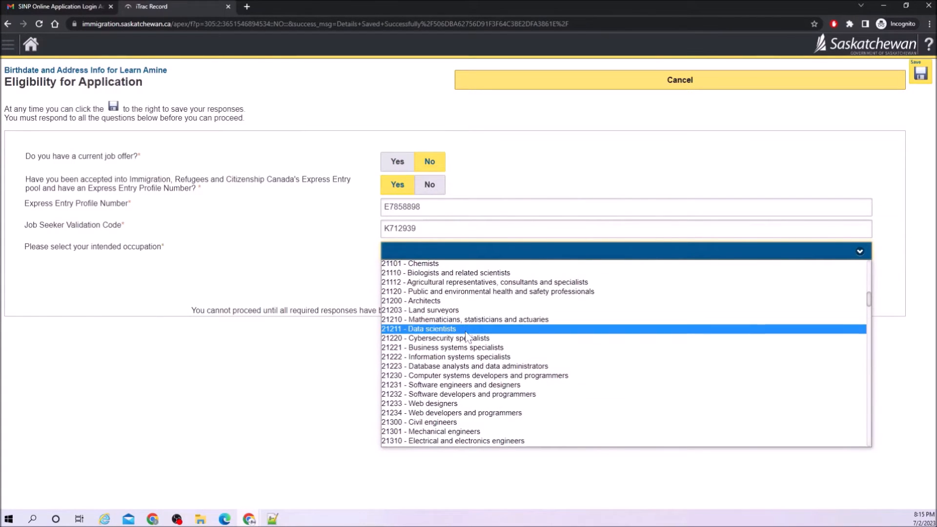
{"action": "left_click", "coordinate": [465, 329]}
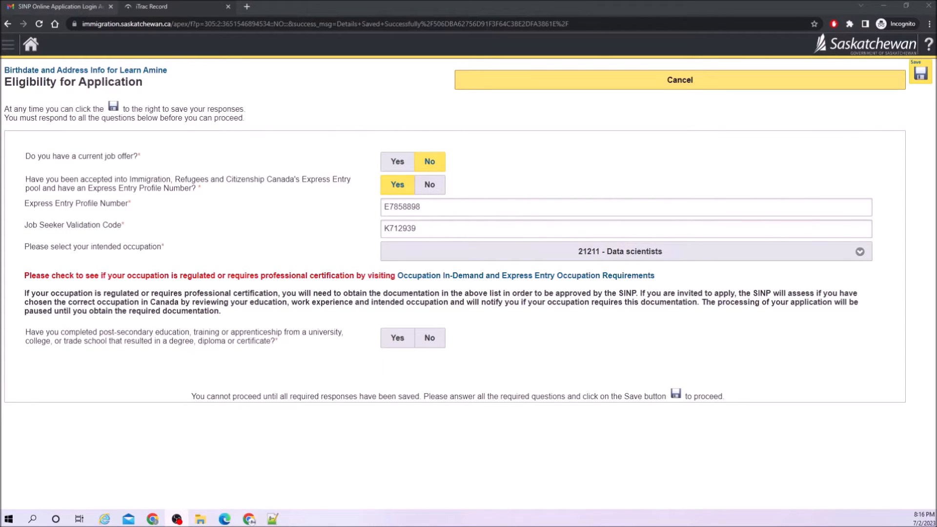
{"action": "left_click", "coordinate": [396, 339]}
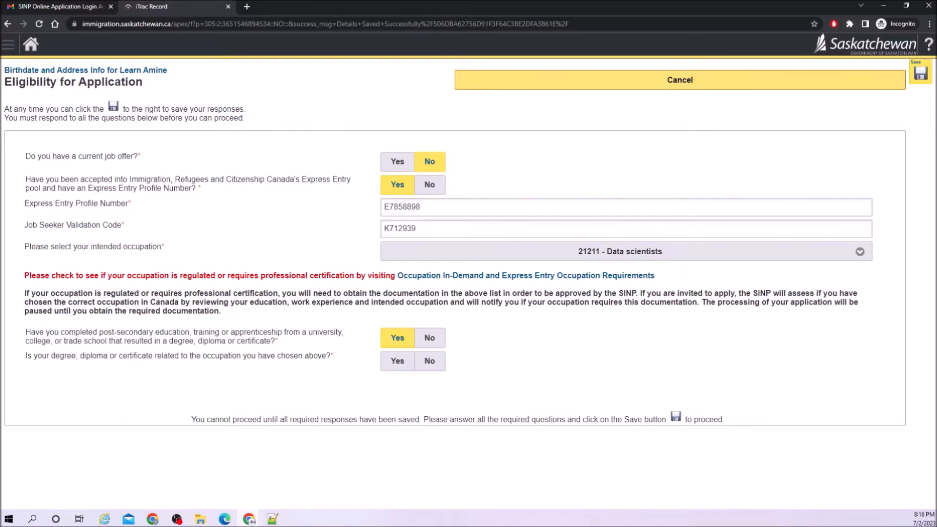
{"action": "left_click", "coordinate": [397, 361]}
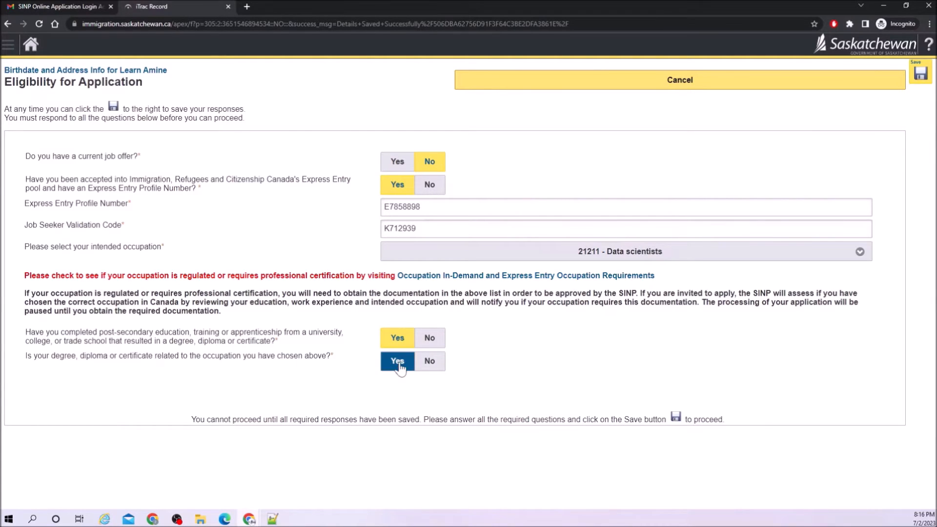
{"action": "left_click", "coordinate": [920, 74]}
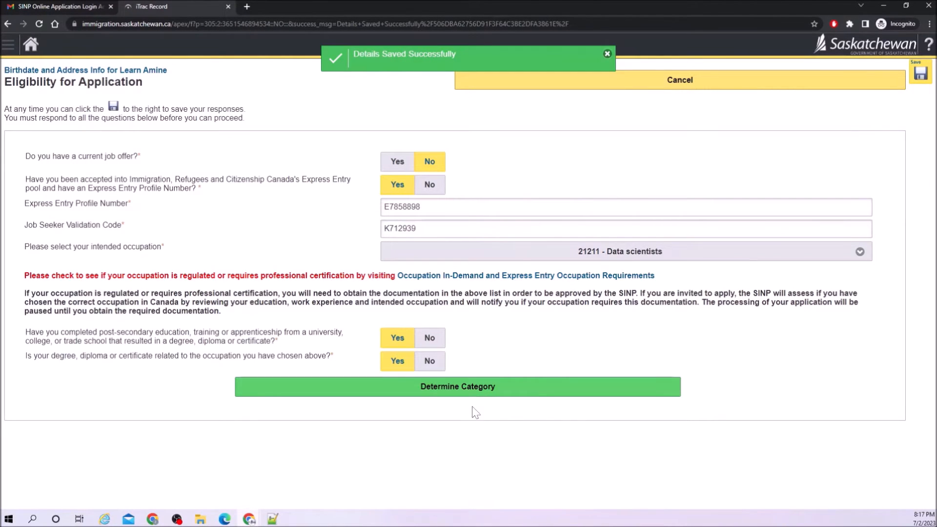
{"action": "left_click", "coordinate": [470, 393]}
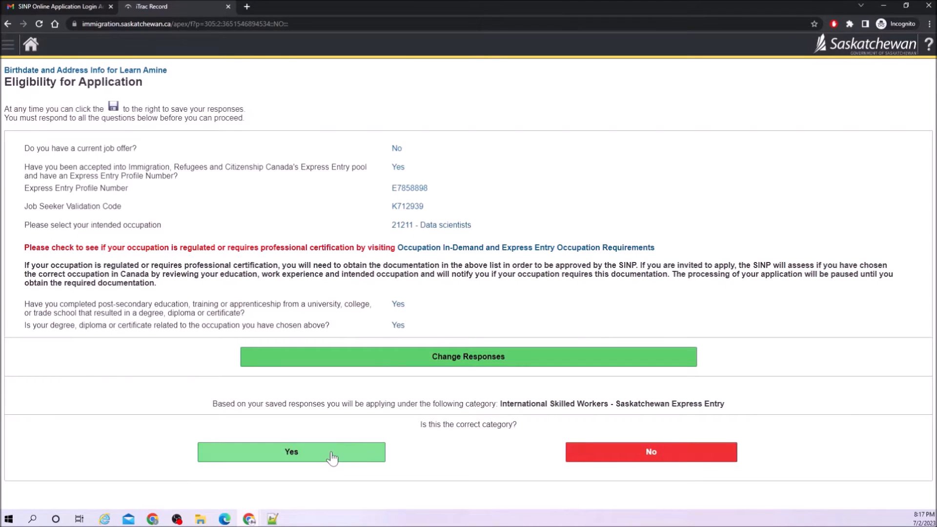
Accept the International Skilled Workers - Saskatchewan Express Entry category and move past Step 1.
{"action": "left_click", "coordinate": [331, 457]}
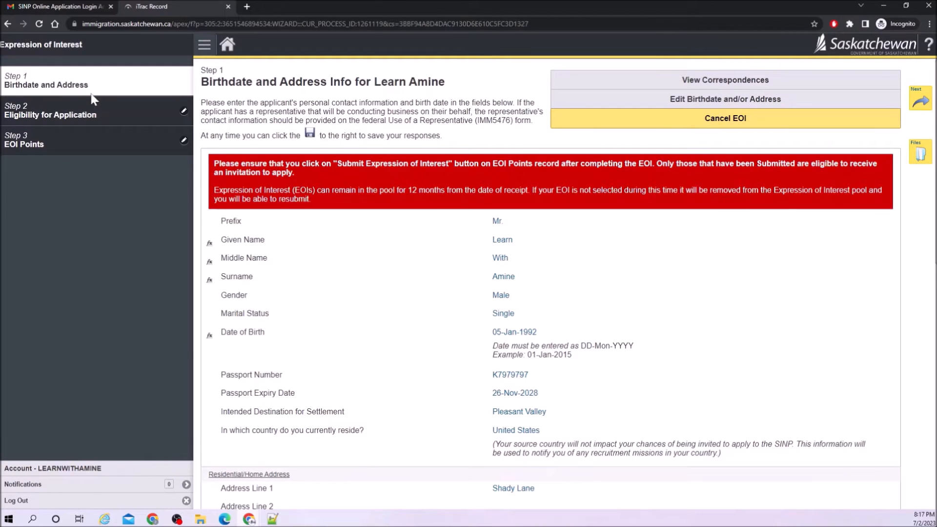
{"action": "scroll", "coordinate": [356, 277], "scroll_direction": "down", "scroll_amount": 10}
{"action": "scroll", "coordinate": [356, 279], "scroll_direction": "down", "scroll_amount": 1}
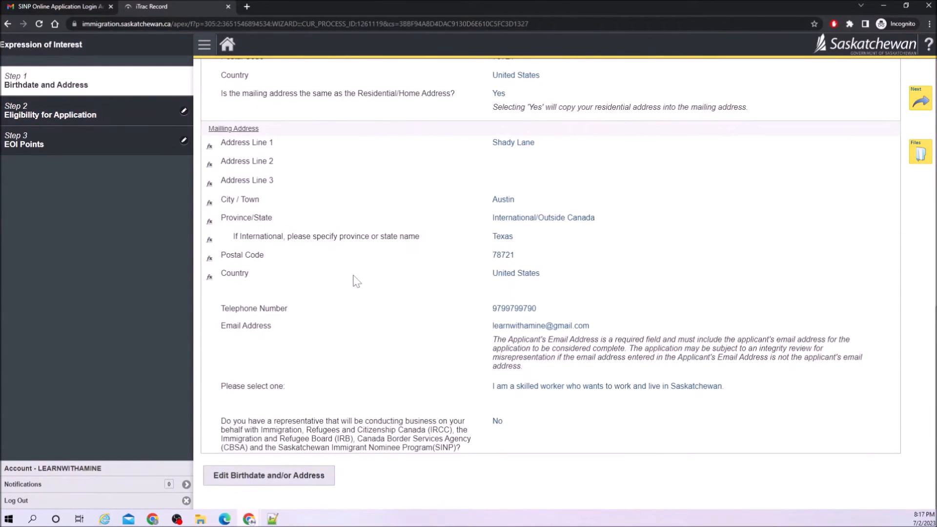
{"action": "scroll", "coordinate": [355, 280], "scroll_direction": "up", "scroll_amount": 11}
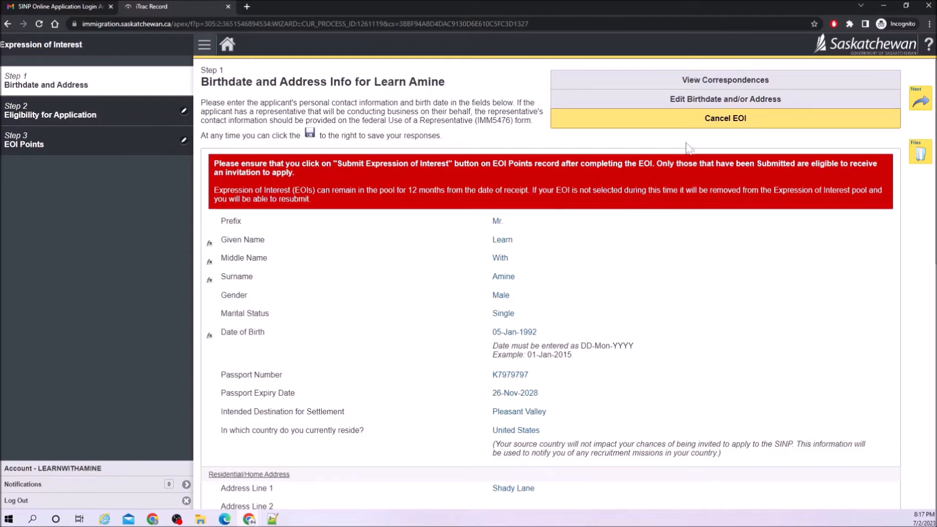
{"action": "left_click", "coordinate": [920, 100]}
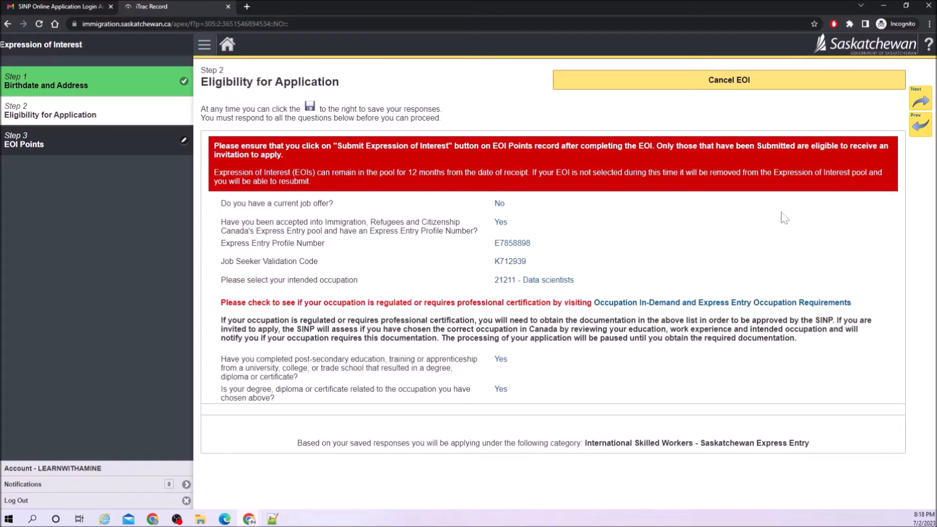
Advance to EOI Points and mark professional licensure as not applicable.
{"action": "left_click", "coordinate": [920, 102]}
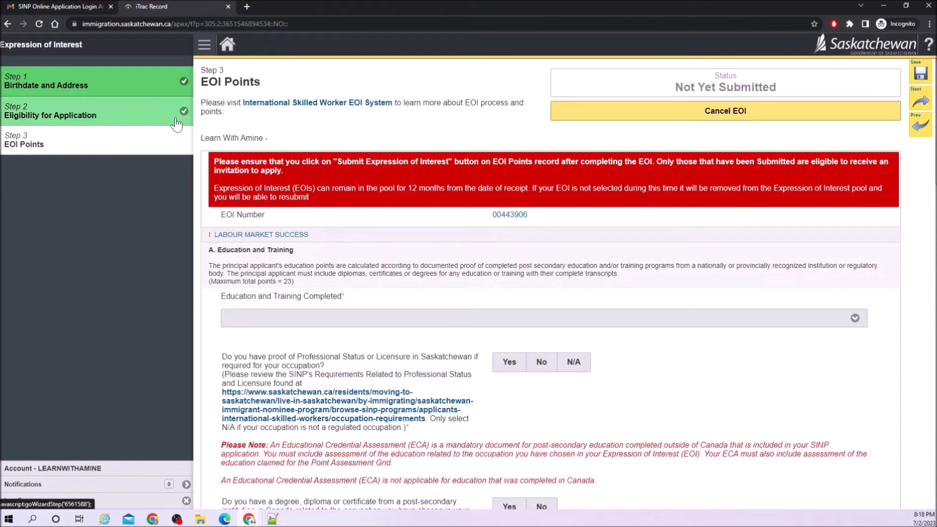
{"action": "scroll", "coordinate": [293, 337], "scroll_direction": "down", "scroll_amount": 1}
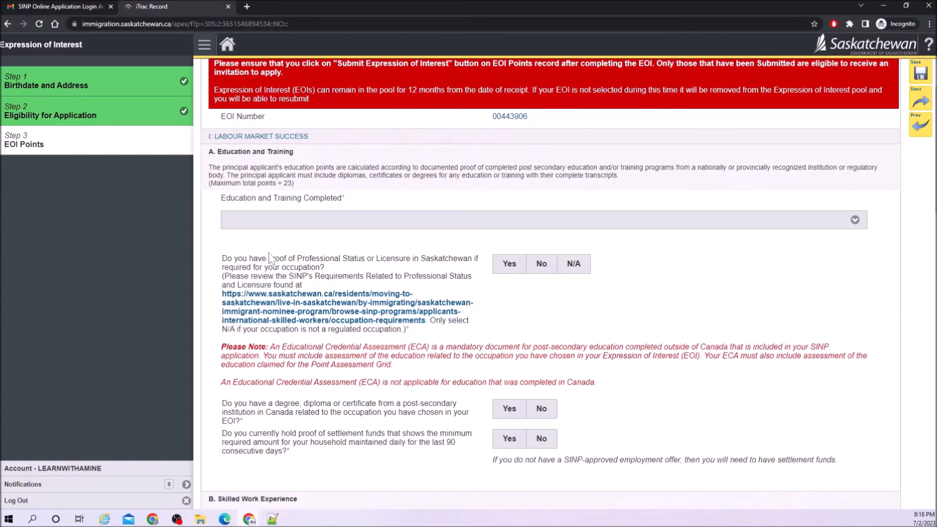
{"action": "left_click_drag", "start_coordinate": [305, 258], "coordinate": [330, 274]}
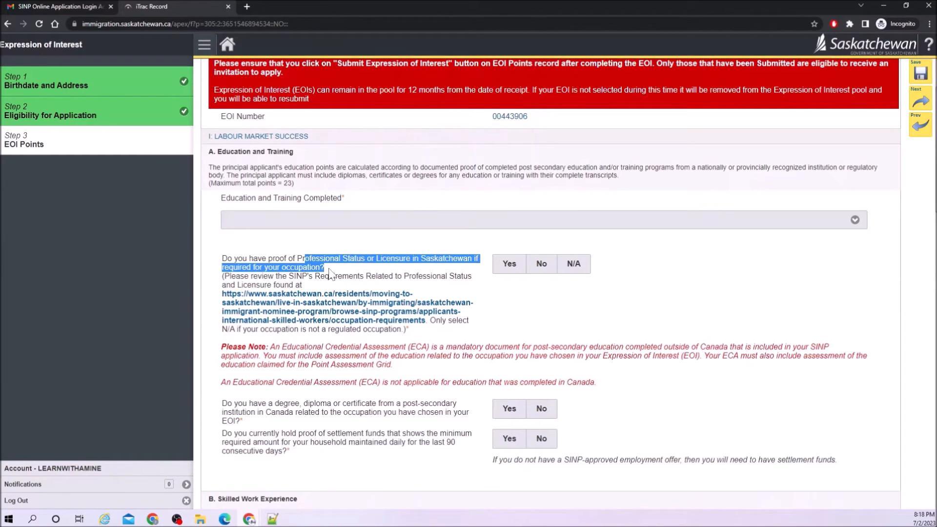
{"action": "left_click", "coordinate": [582, 270]}
{"action": "left_click", "coordinate": [582, 271]}
{"action": "scroll", "coordinate": [343, 365], "scroll_direction": "down", "scroll_amount": 2}
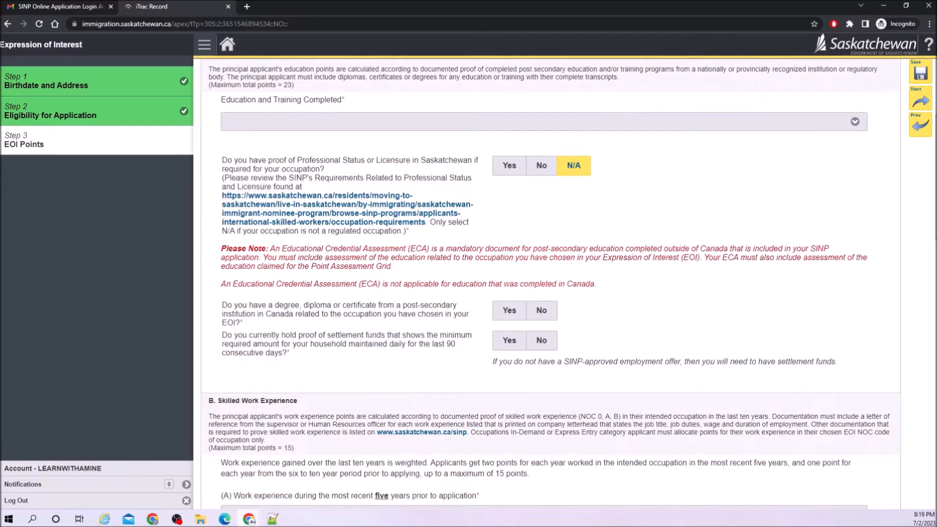
Answer No to a Canadian degree and a SATCC certificate, and Yes to an ECA and settlement funds.
{"action": "left_click", "coordinate": [542, 310]}
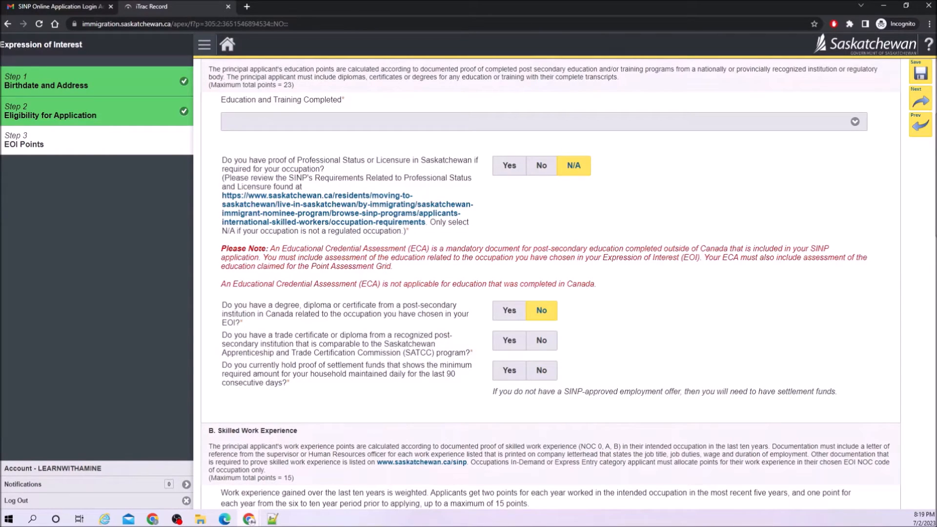
{"action": "left_click", "coordinate": [541, 340]}
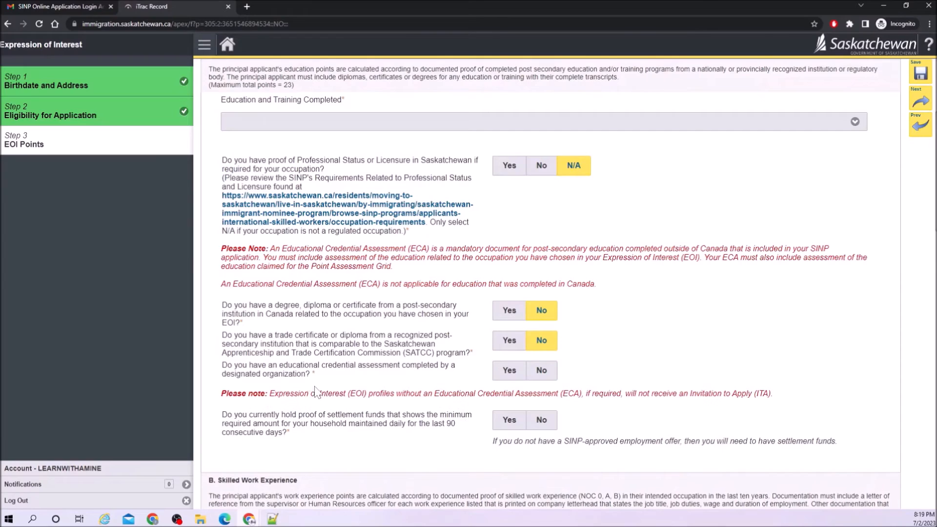
{"action": "left_click_drag", "start_coordinate": [287, 365], "coordinate": [378, 365]}
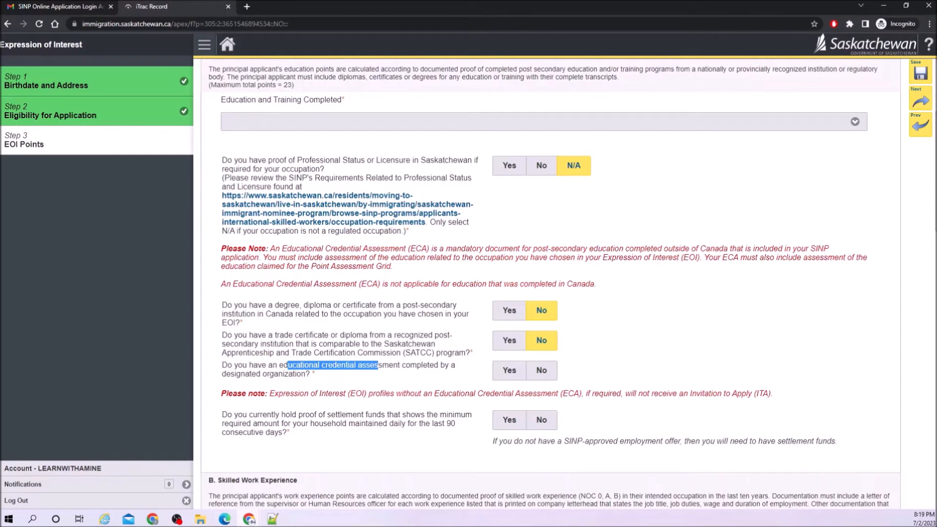
{"action": "left_click", "coordinate": [378, 366]}
{"action": "left_click", "coordinate": [508, 375]}
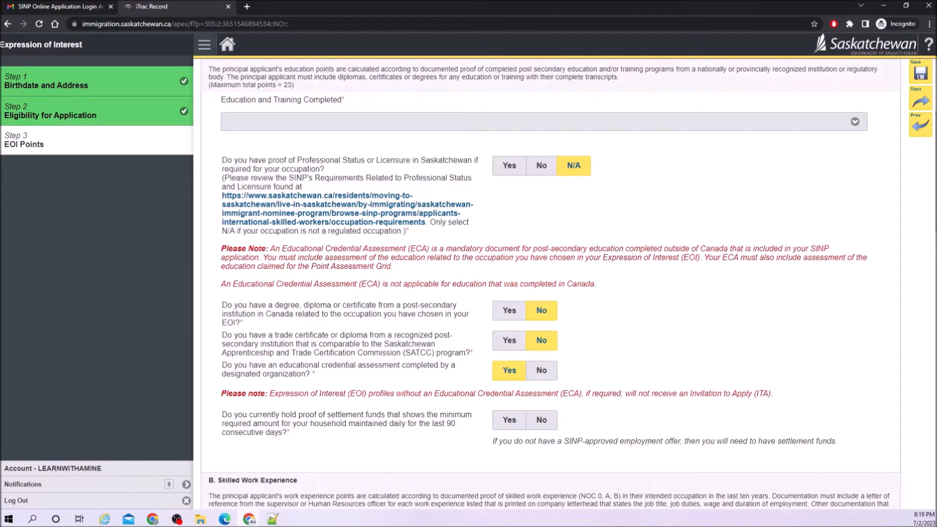
{"action": "left_click", "coordinate": [514, 423]}
{"action": "scroll", "coordinate": [371, 477], "scroll_direction": "down", "scroll_amount": 4}
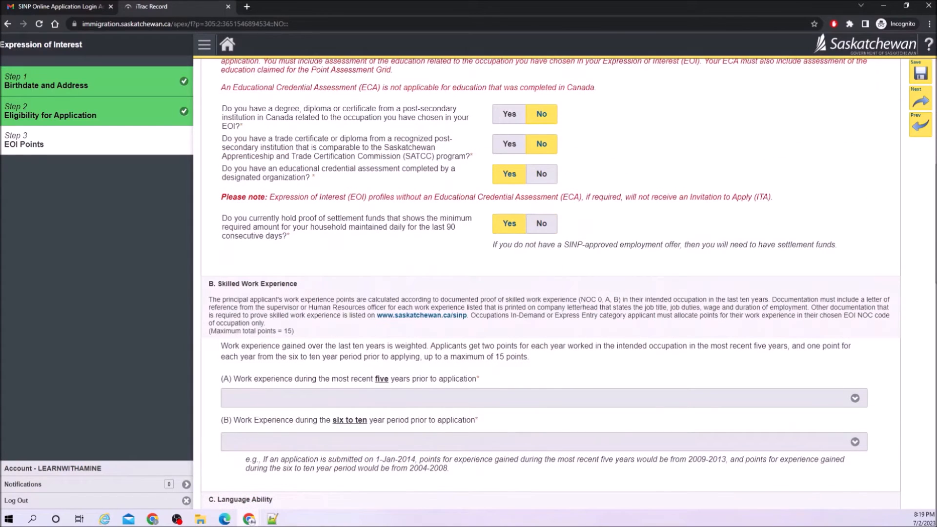
Claim 10 pts for 5 recent years of work experience and 3 pts for 3 years in the six-to-ten-year period.
{"action": "scroll", "coordinate": [379, 344], "scroll_direction": "down", "scroll_amount": 1}
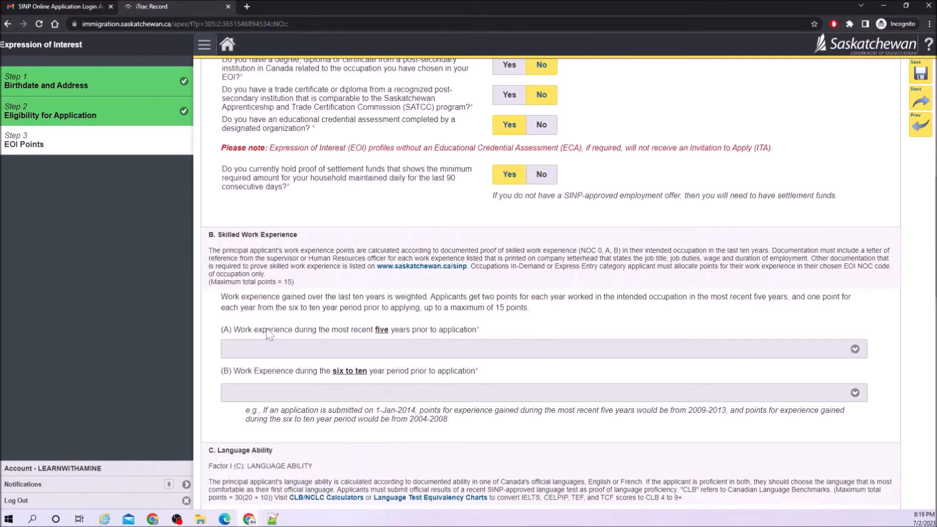
{"action": "left_click", "coordinate": [274, 349]}
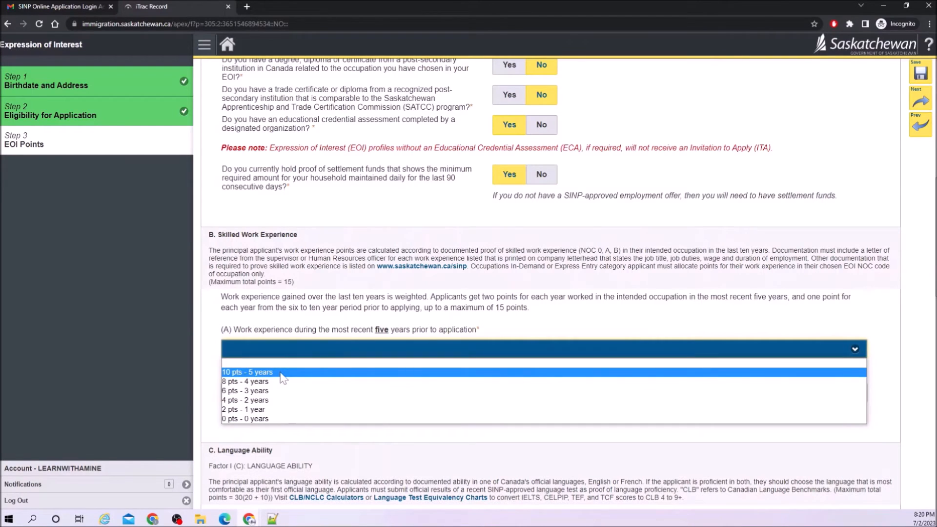
{"action": "left_click", "coordinate": [281, 373]}
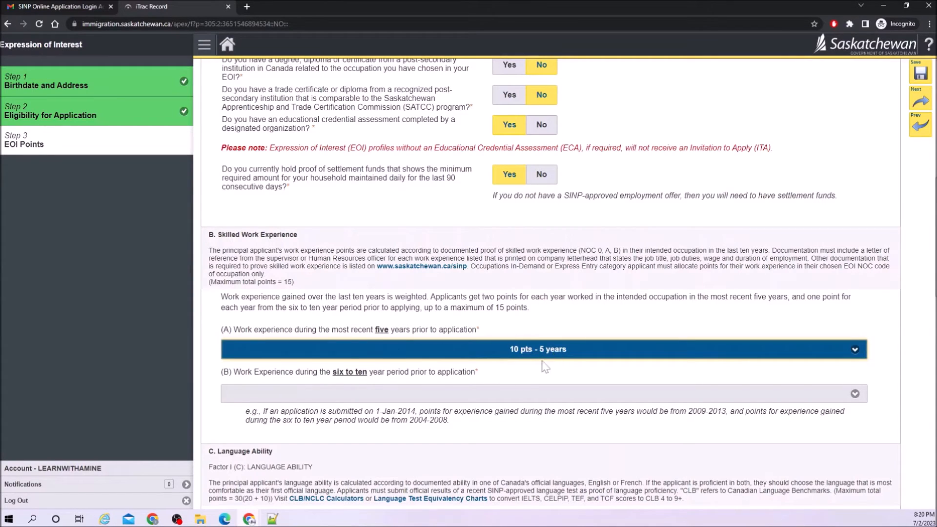
{"action": "left_click", "coordinate": [521, 394]}
{"action": "left_click", "coordinate": [313, 440]}
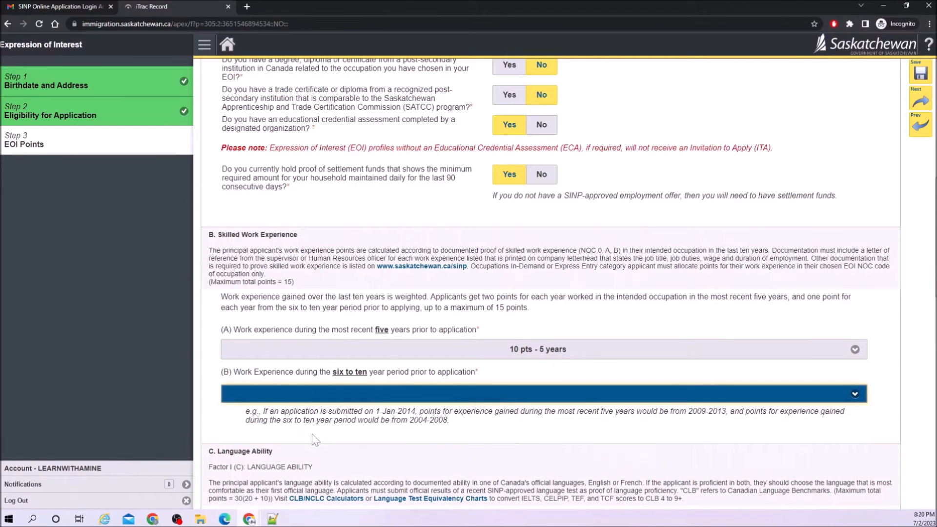
{"action": "scroll", "coordinate": [445, 448], "scroll_direction": "down", "scroll_amount": 2}
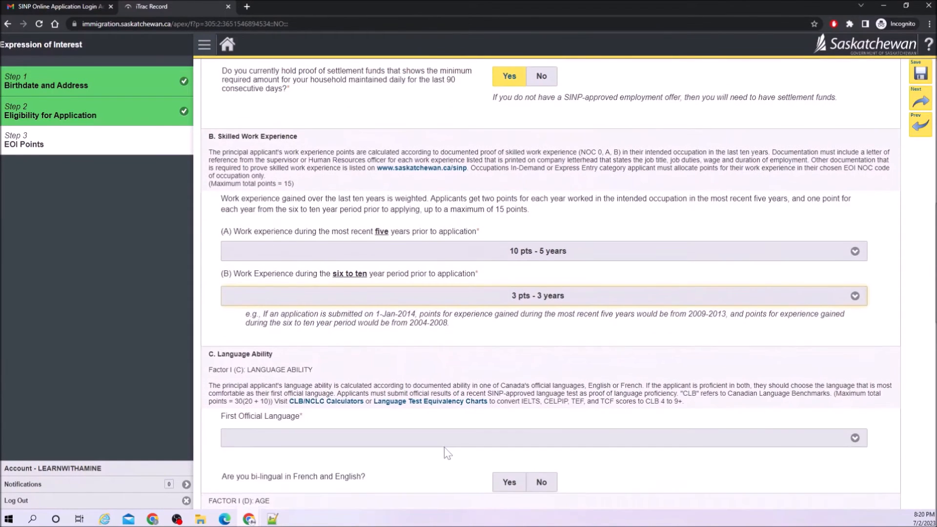
{"action": "scroll", "coordinate": [444, 447], "scroll_direction": "down", "scroll_amount": 2}
{"action": "left_click", "coordinate": [275, 345]}
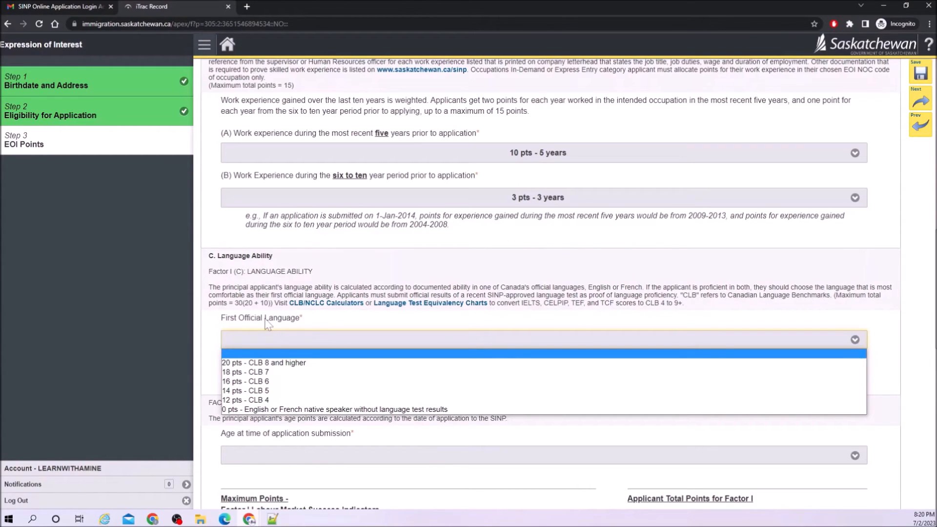
Claim 20 pts - CLB 8 and higher for the first official language and answer No to bilingual.
{"action": "left_click", "coordinate": [275, 365]}
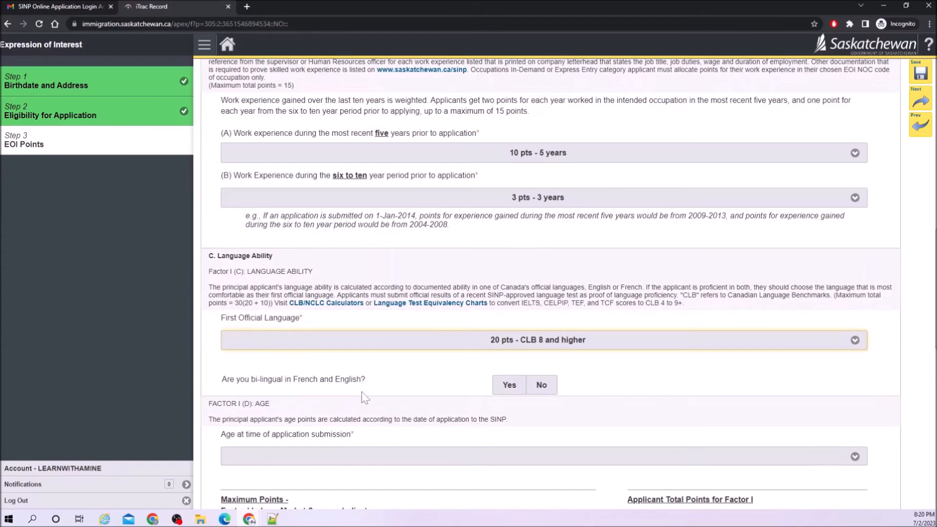
{"action": "scroll", "coordinate": [364, 395], "scroll_direction": "down", "scroll_amount": 1}
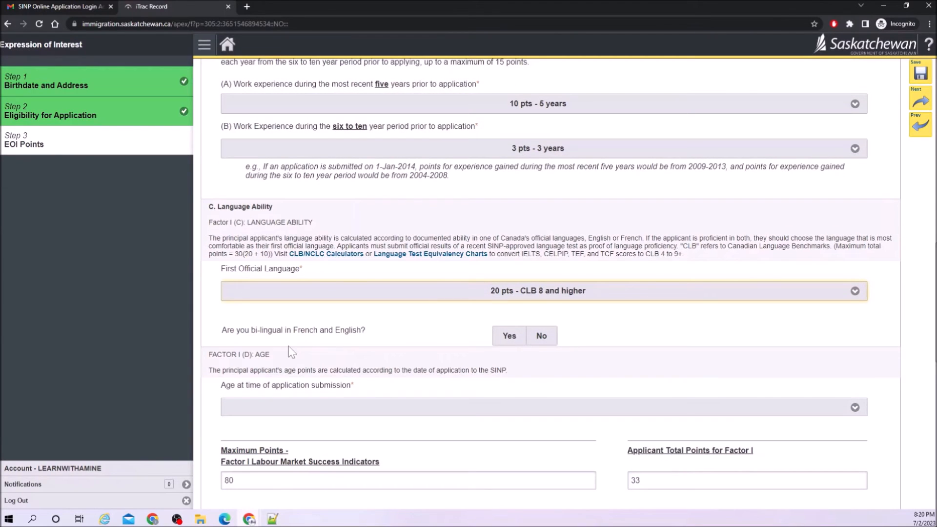
{"action": "left_click", "coordinate": [541, 336]}
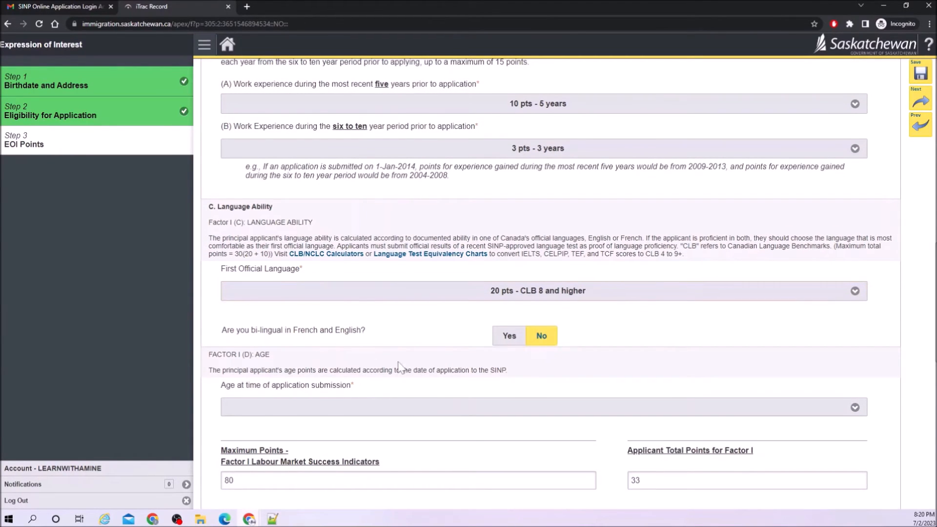
Set the age factor to 12 pts - 22-34.
{"action": "scroll", "coordinate": [286, 362], "scroll_direction": "down", "scroll_amount": 2}
{"action": "left_click", "coordinate": [334, 312]}
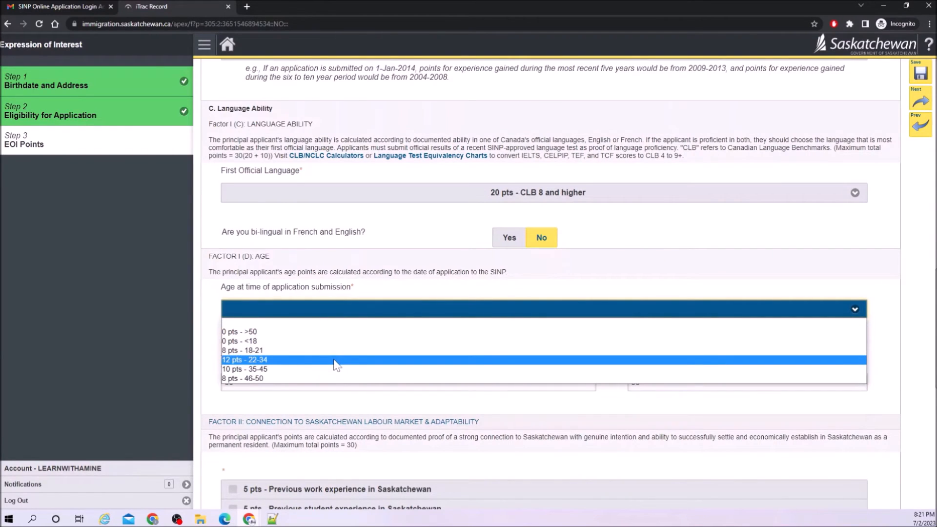
{"action": "left_click", "coordinate": [260, 361]}
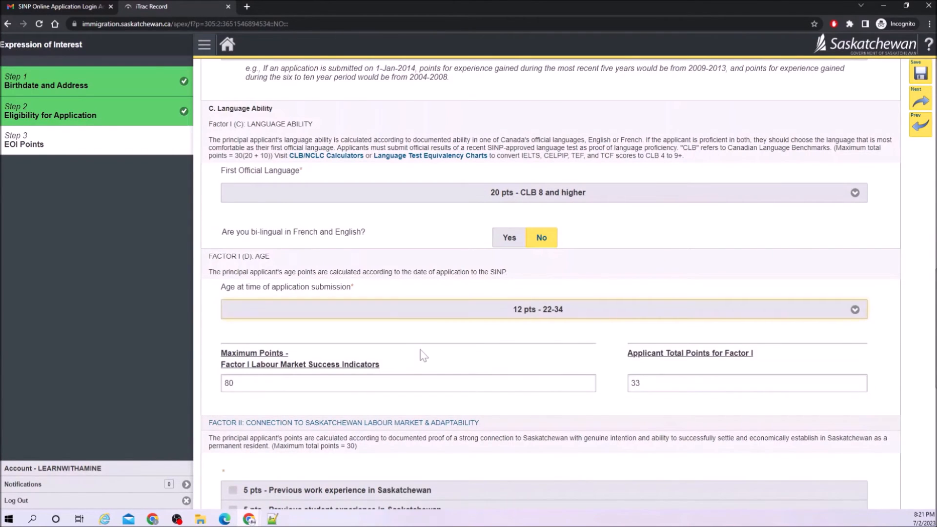
{"action": "scroll", "coordinate": [420, 355], "scroll_direction": "down", "scroll_amount": 1}
{"action": "scroll", "coordinate": [424, 356], "scroll_direction": "down", "scroll_amount": 2}
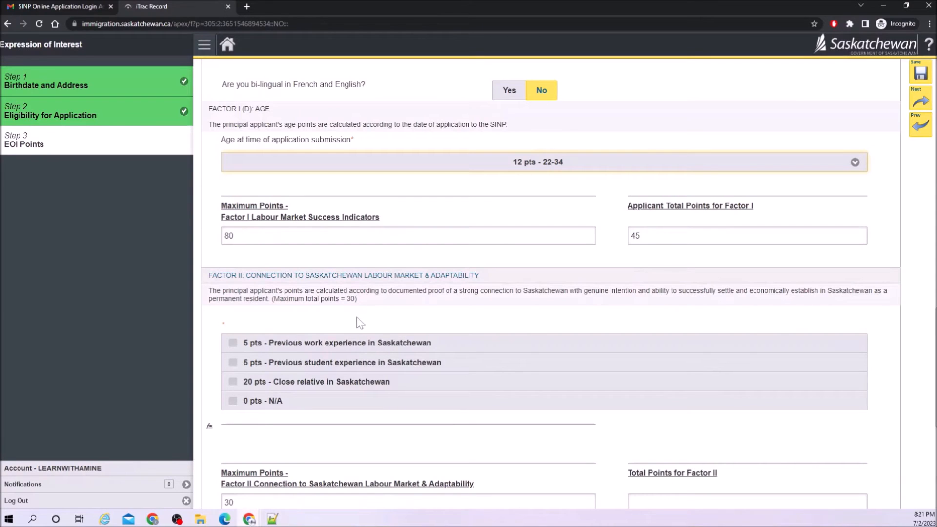
Check '20 pts - Close relative in Saskatchewan' under the Saskatchewan connection options.
{"action": "left_click", "coordinate": [340, 350]}
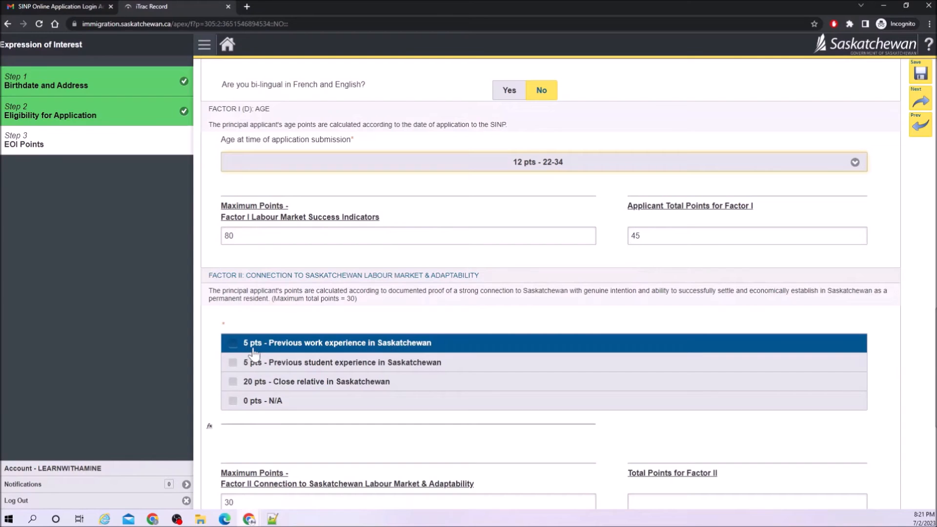
{"action": "left_click", "coordinate": [273, 364]}
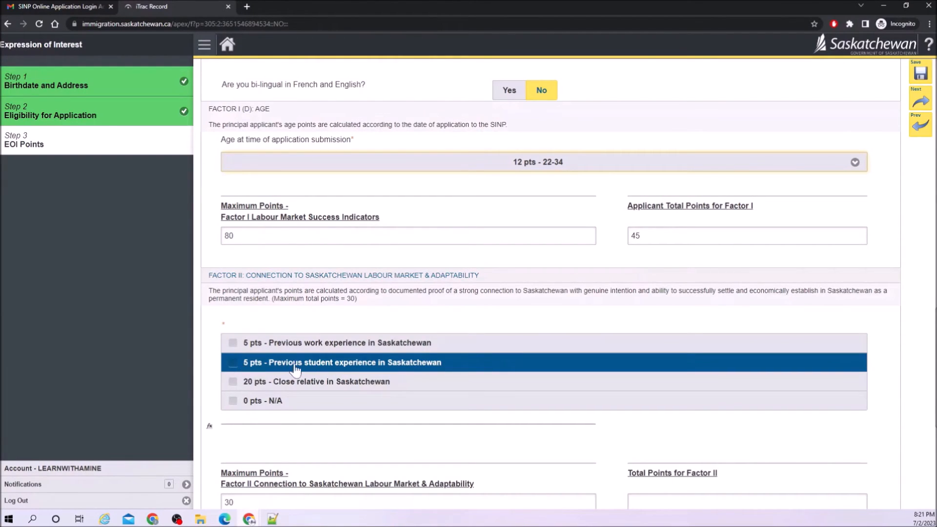
{"action": "left_click", "coordinate": [300, 382]}
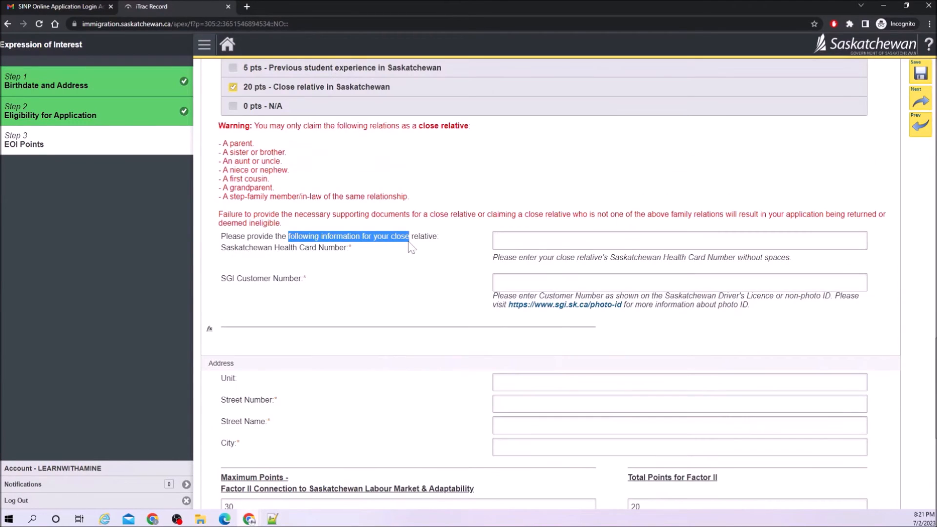
{"action": "mouse_move", "coordinate": [409, 242]}
{"action": "left_mouse_down"}
{"action": "mouse_move", "coordinate": [369, 242]}
{"action": "mouse_move", "coordinate": [375, 252]}
{"action": "left_mouse_up"}
Enter the relative's health card number, SGI customer number and pasted address details.
{"action": "left_click", "coordinate": [546, 241]}
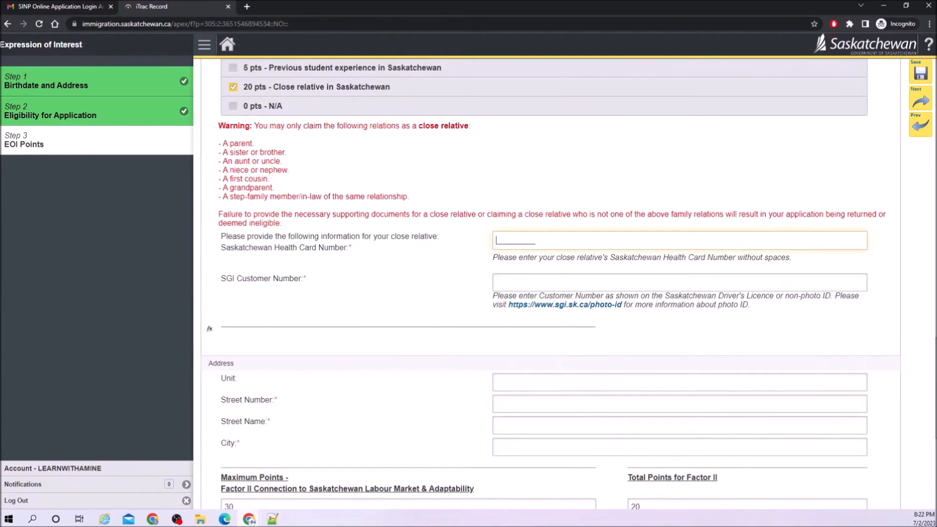
{"action": "key", "text": "Tab"}
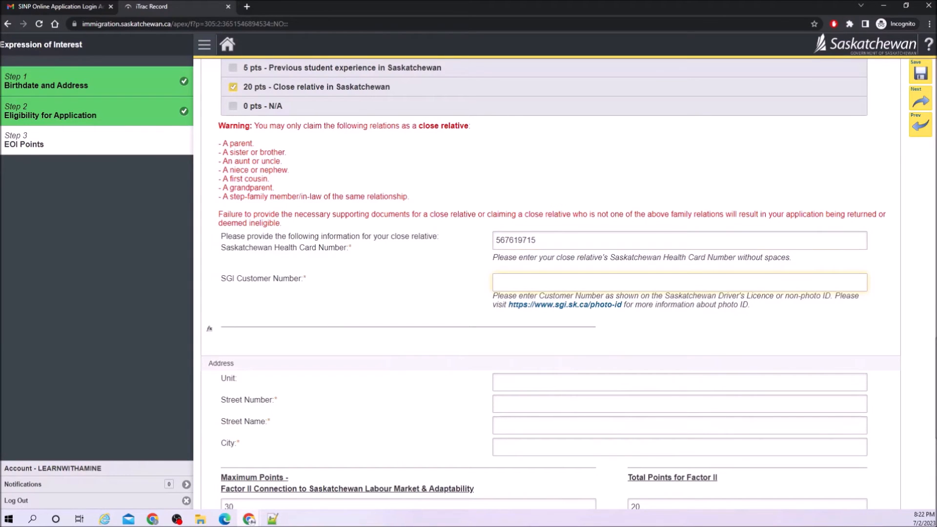
{"action": "key", "text": "Tab"}
{"action": "scroll", "coordinate": [531, 361], "scroll_direction": "down", "scroll_amount": 2}
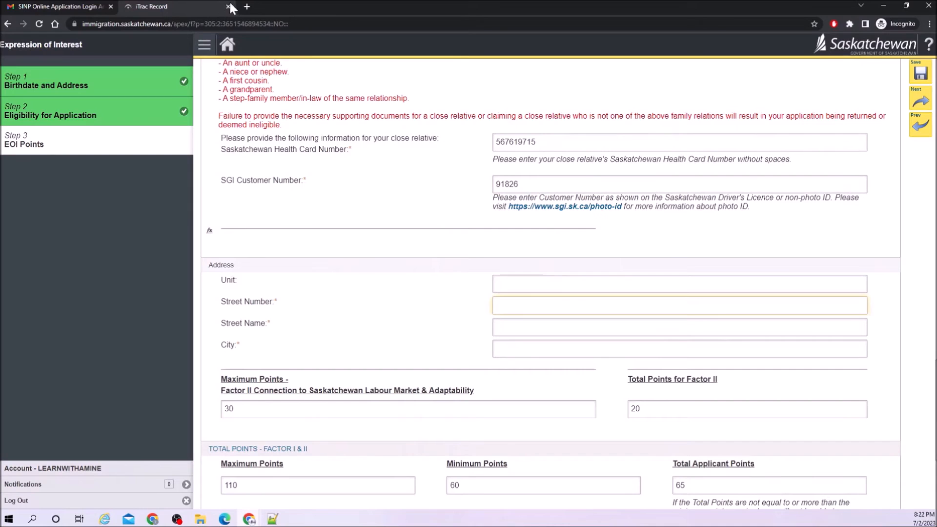
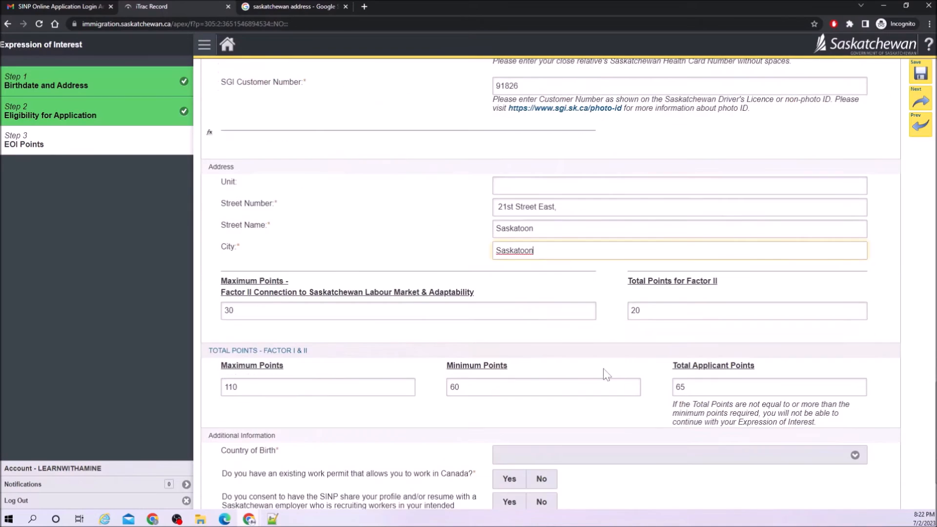
{"action": "key", "text": "Tab"}
{"action": "scroll", "coordinate": [603, 374], "scroll_direction": "down", "scroll_amount": 2}
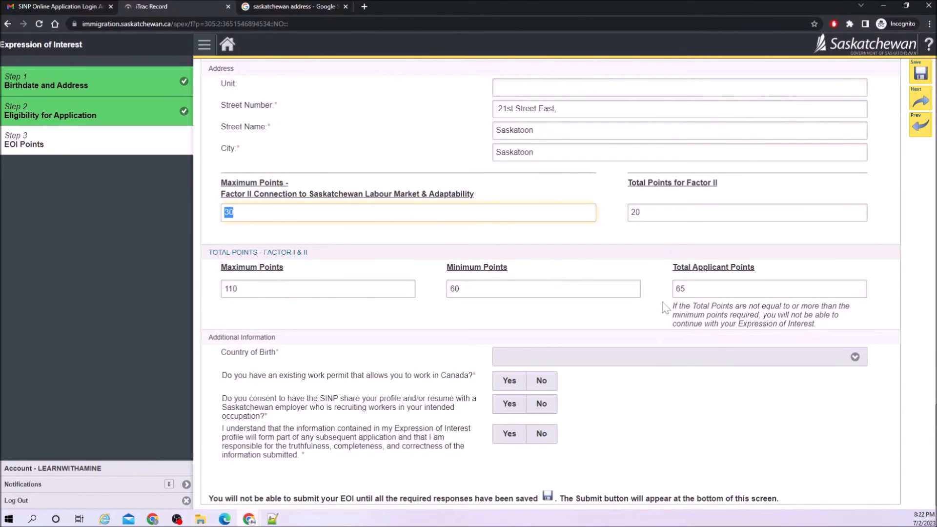
Set country of birth to India and answer No to holding a Canadian work permit.
{"action": "scroll", "coordinate": [643, 310], "scroll_direction": "down", "scroll_amount": 1}
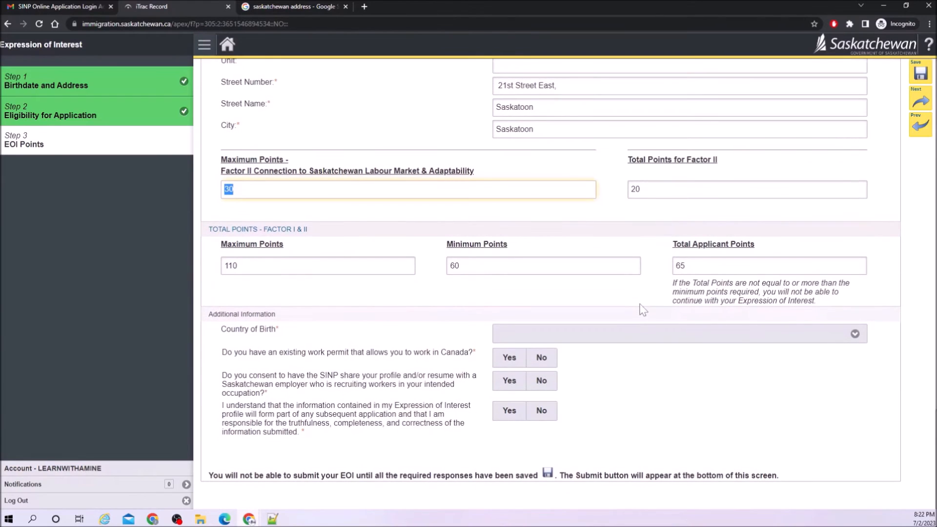
{"action": "left_click", "coordinate": [626, 334]}
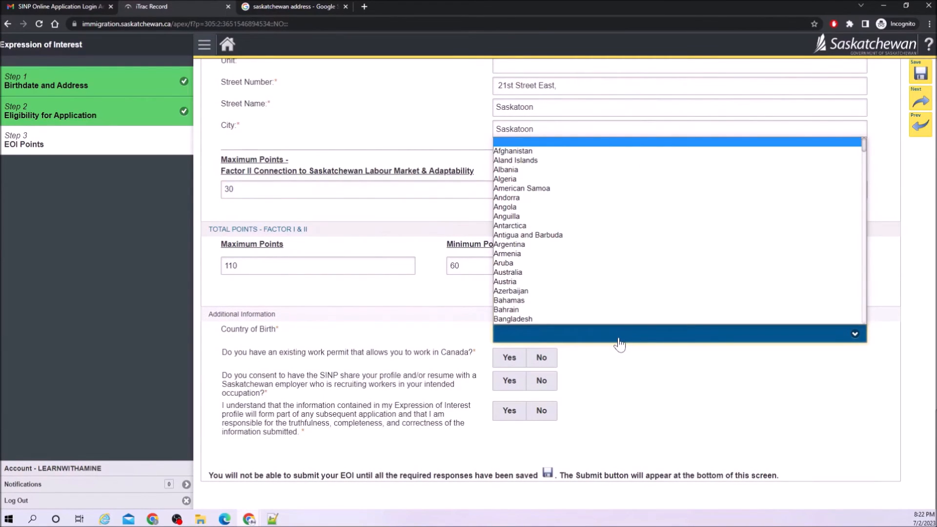
{"action": "key", "text": "i"}
{"action": "key", "text": "n"}
{"action": "key", "text": "Return"}
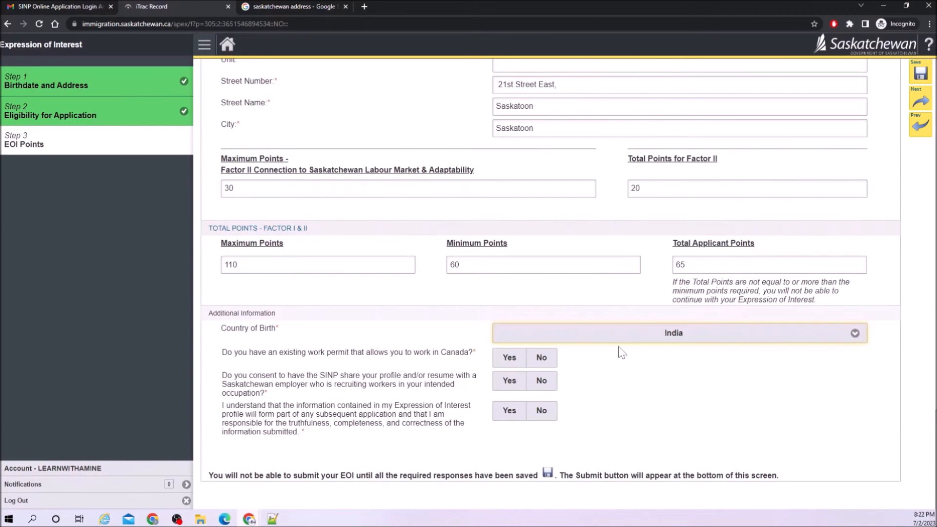
{"action": "left_click_drag", "start_coordinate": [314, 352], "coordinate": [469, 352]}
{"action": "left_click", "coordinate": [541, 359]}
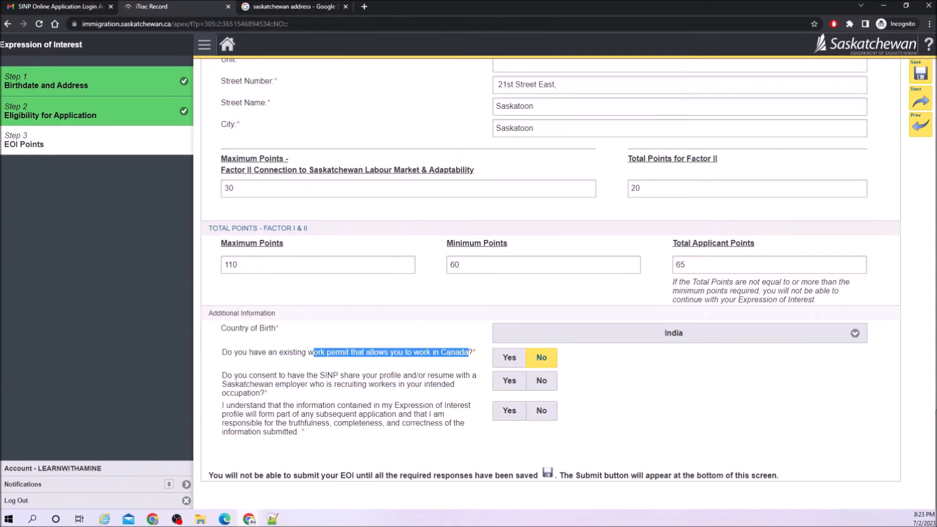
Consent to employer profile sharing, accept the declaration, and save the form anyway despite missing fields.
{"action": "mouse_move", "coordinate": [340, 375]}
{"action": "left_mouse_down"}
{"action": "mouse_move", "coordinate": [452, 377]}
{"action": "mouse_move", "coordinate": [297, 385]}
{"action": "mouse_move", "coordinate": [325, 385]}
{"action": "left_mouse_up"}
{"action": "left_click", "coordinate": [498, 385]}
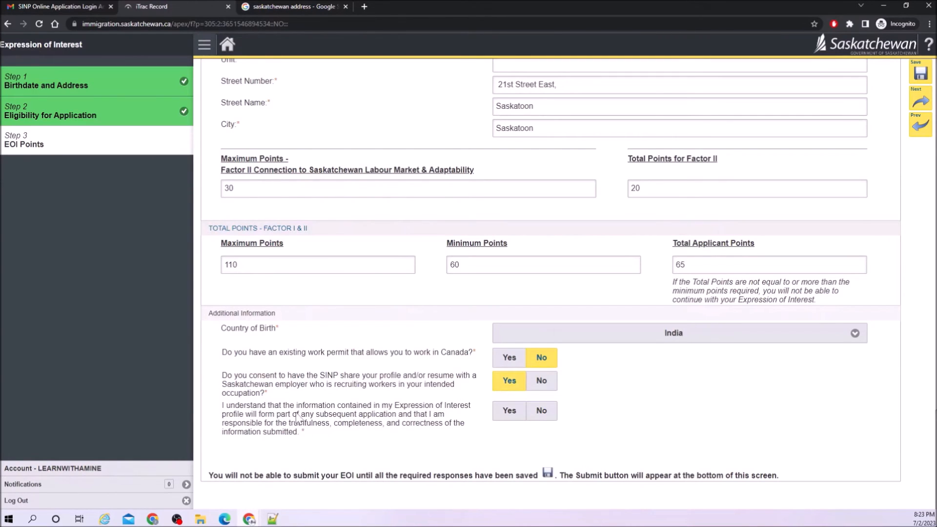
{"action": "left_click_drag", "start_coordinate": [356, 414], "coordinate": [403, 414]}
{"action": "left_click", "coordinate": [410, 415]}
{"action": "left_click_drag", "start_coordinate": [291, 415], "coordinate": [394, 425]}
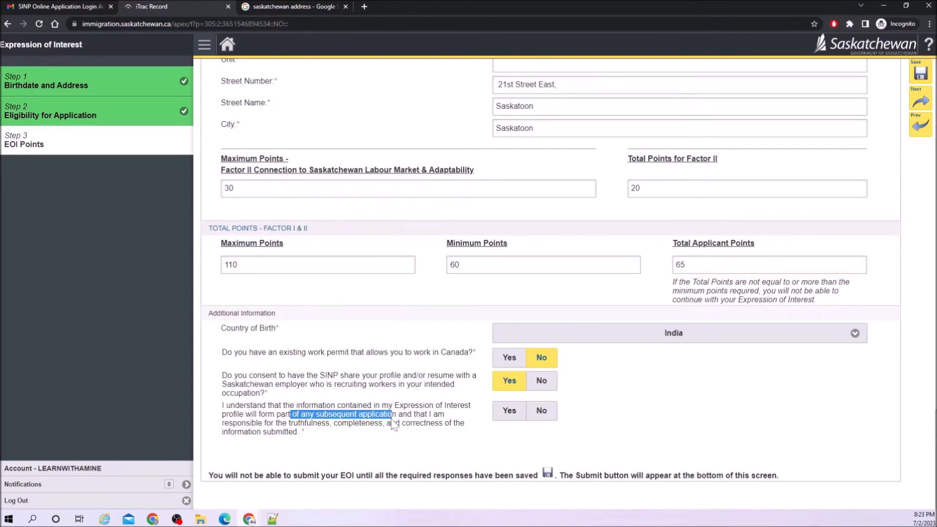
{"action": "left_click", "coordinate": [505, 415]}
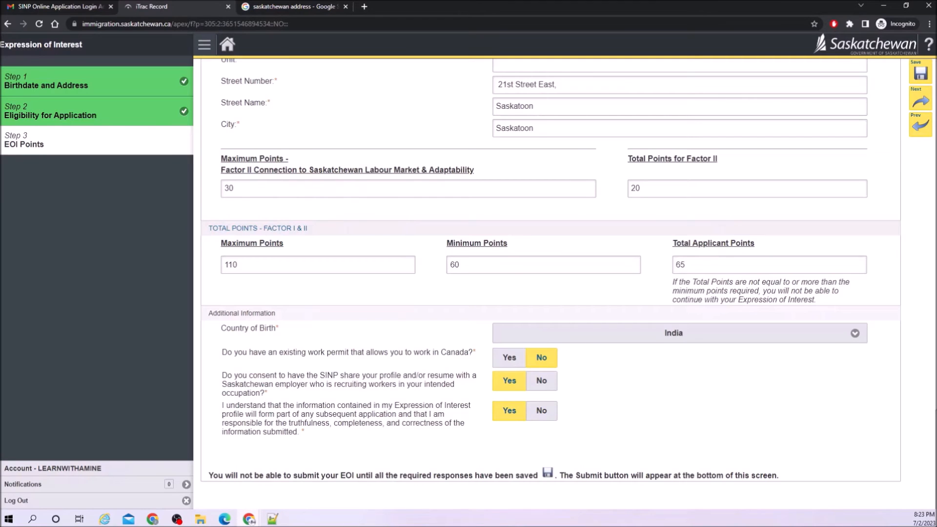
{"action": "left_click", "coordinate": [920, 74]}
{"action": "left_click", "coordinate": [410, 302]}
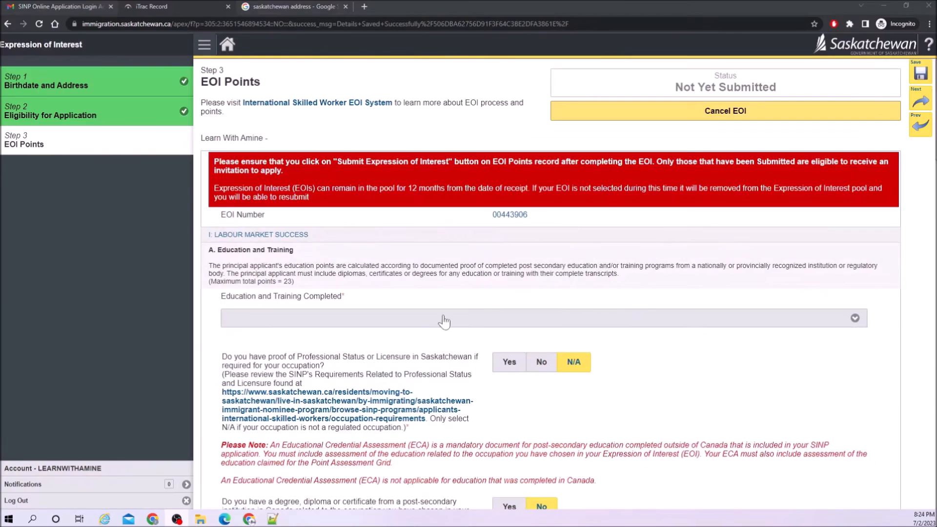
Set education to 23 pts for a Master's or Doctorate and save.
{"action": "left_click", "coordinate": [314, 318]}
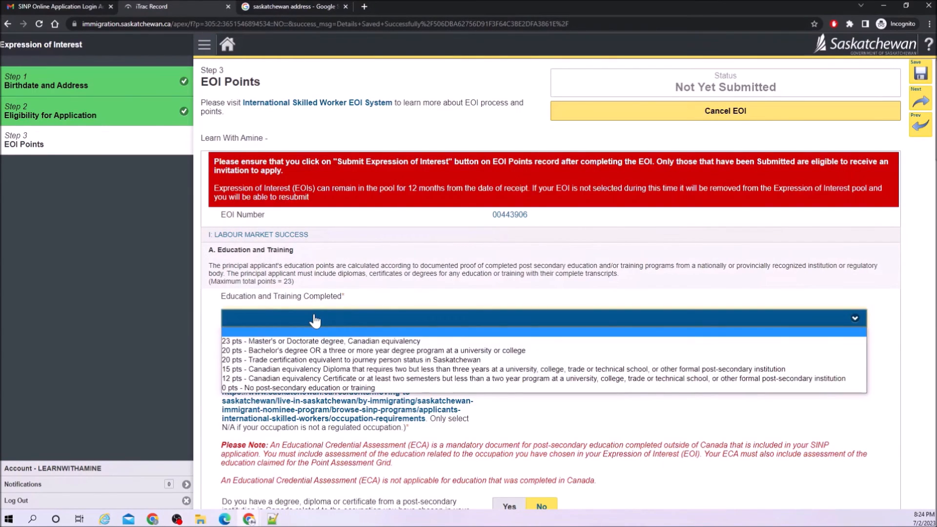
{"action": "left_click", "coordinate": [314, 341]}
{"action": "scroll", "coordinate": [425, 344], "scroll_direction": "down", "scroll_amount": 15}
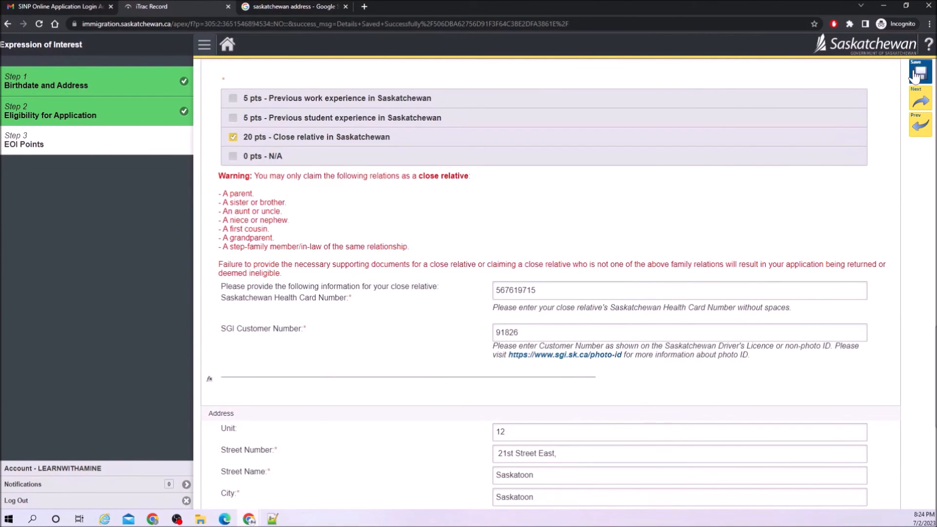
{"action": "left_click", "coordinate": [918, 73]}
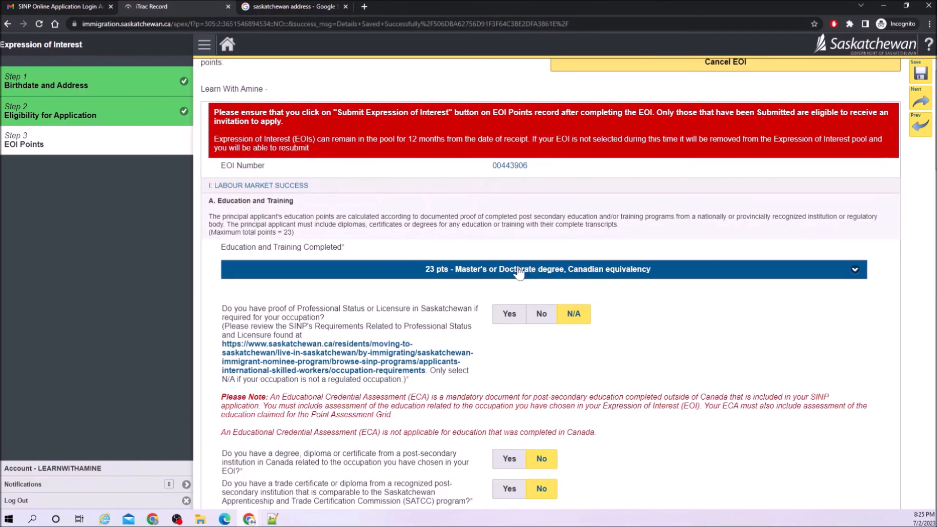
Claim 0 pts - N/A for the Saskatchewan connection factor.
{"action": "scroll", "coordinate": [488, 283], "scroll_direction": "down", "scroll_amount": 20}
{"action": "scroll", "coordinate": [398, 303], "scroll_direction": "up", "scroll_amount": 10}
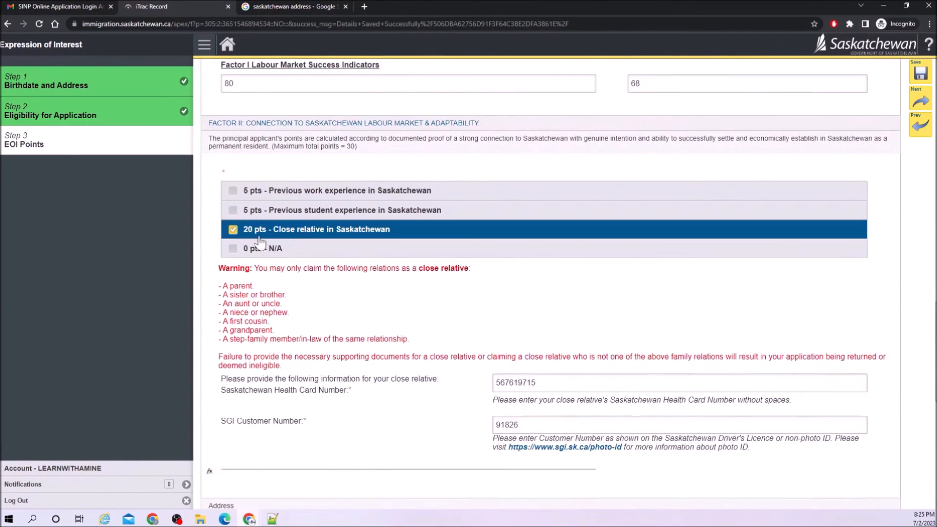
{"action": "left_click", "coordinate": [233, 249]}
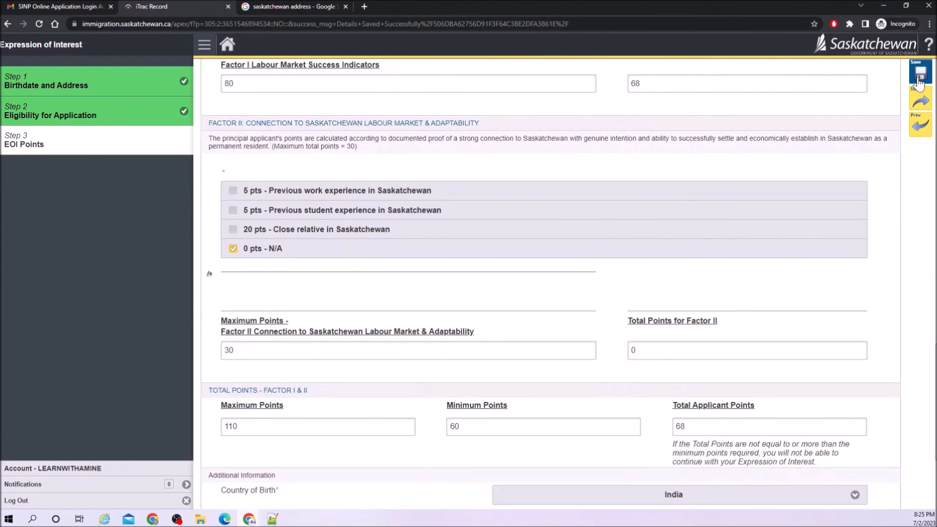
{"action": "scroll", "coordinate": [613, 236], "scroll_direction": "down", "scroll_amount": 2}
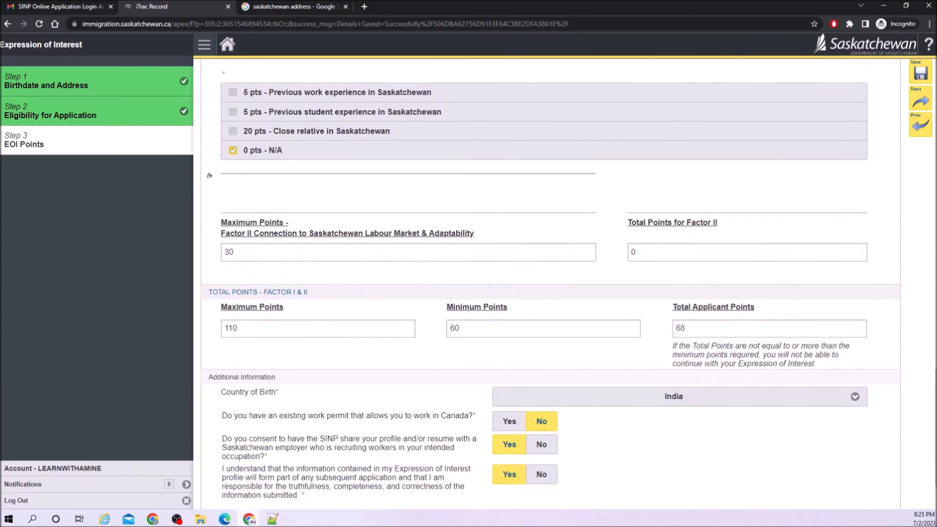
{"action": "scroll", "coordinate": [678, 339], "scroll_direction": "down", "scroll_amount": 2}
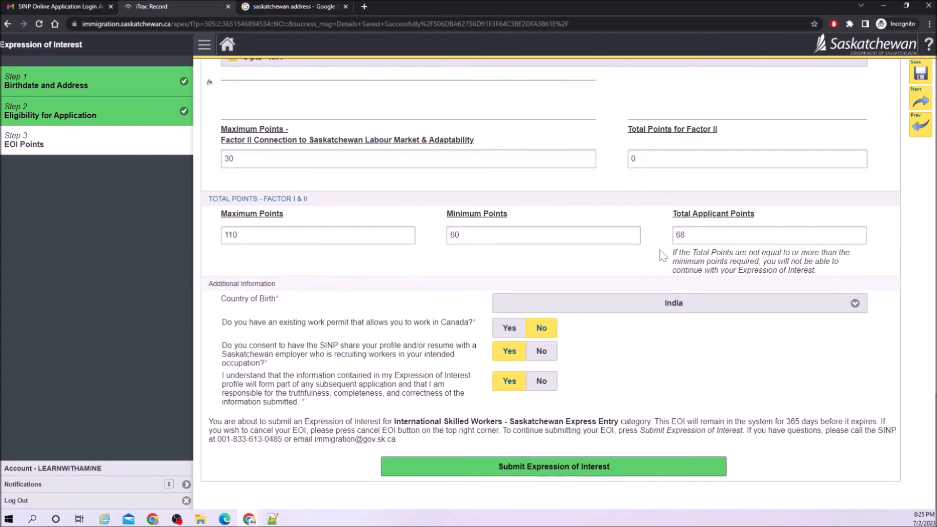
{"action": "scroll", "coordinate": [663, 254], "scroll_direction": "up", "scroll_amount": 15}
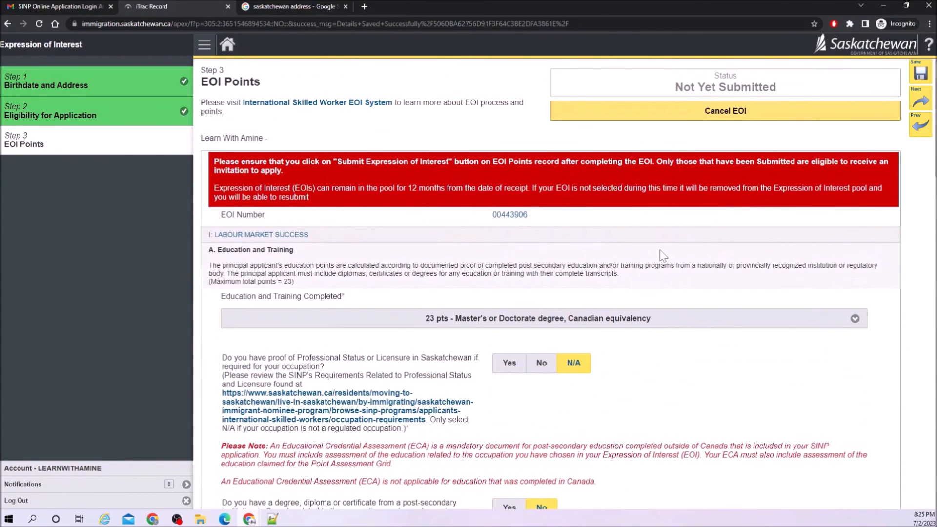
Change education to 20 pts - Bachelor's degree and save the EOI Points form.
{"action": "left_click", "coordinate": [377, 319]}
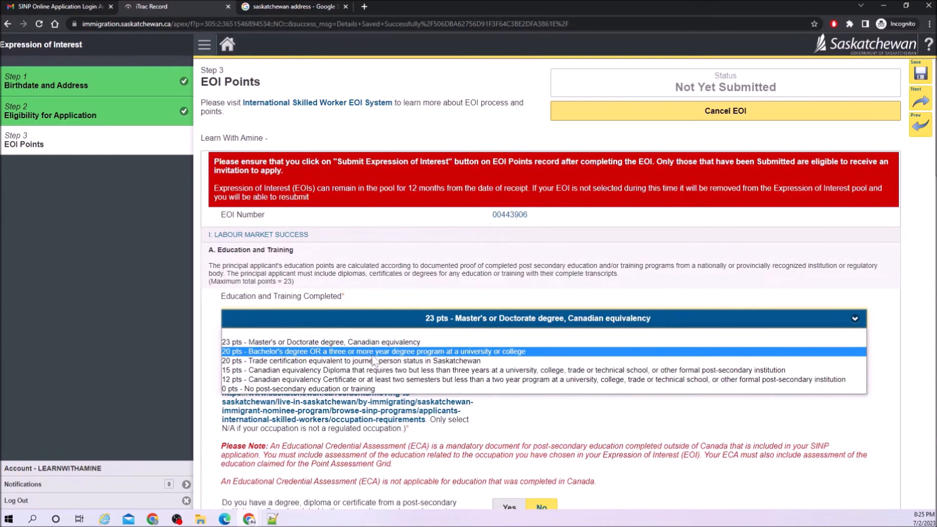
{"action": "left_click", "coordinate": [373, 355]}
{"action": "scroll", "coordinate": [407, 364], "scroll_direction": "down", "scroll_amount": 10}
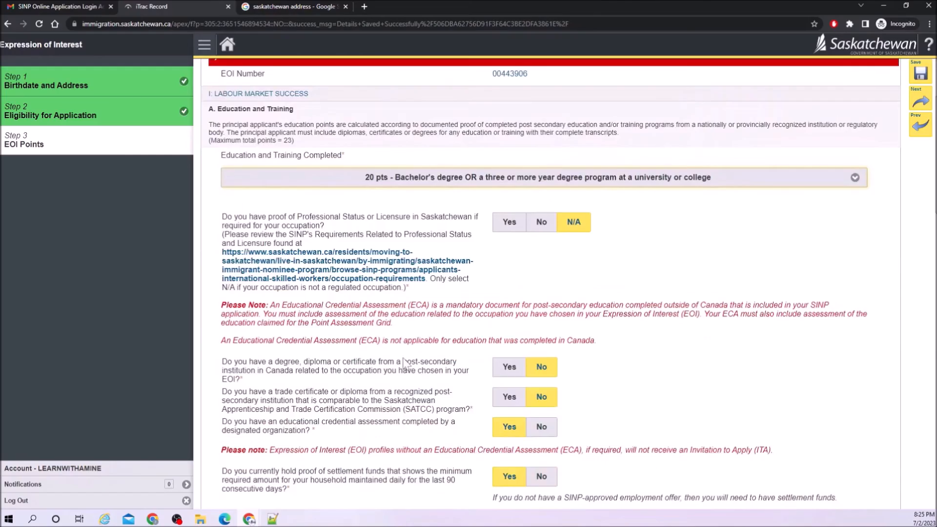
{"action": "scroll", "coordinate": [407, 364], "scroll_direction": "down", "scroll_amount": 15}
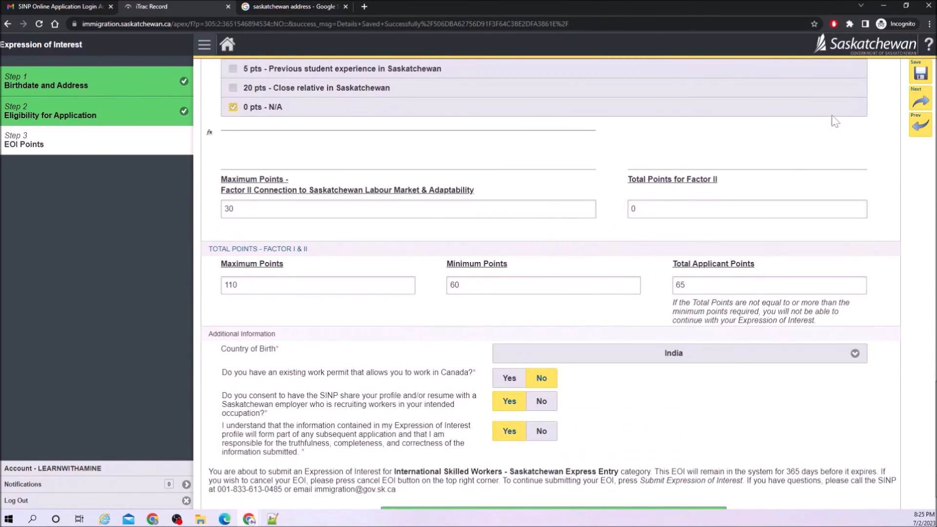
{"action": "left_click", "coordinate": [921, 74]}
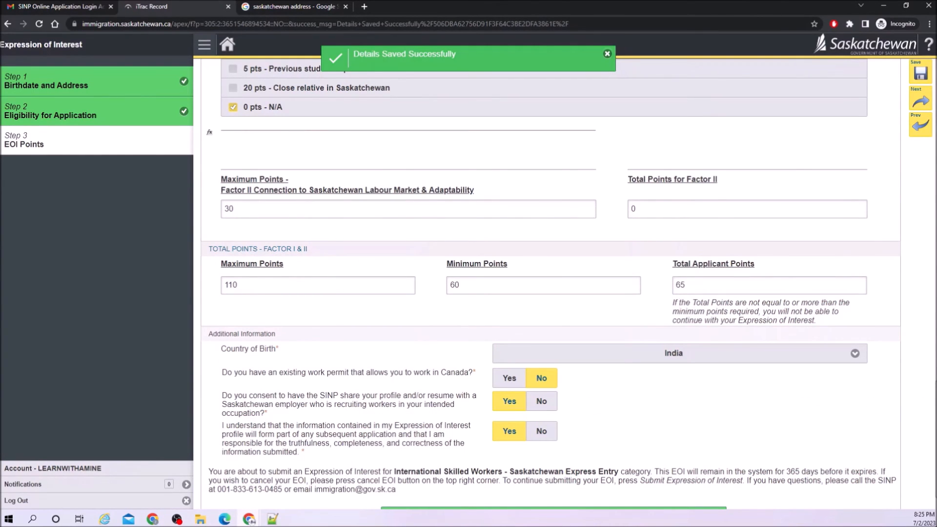
{"action": "scroll", "coordinate": [657, 371], "scroll_direction": "up", "scroll_amount": 15}
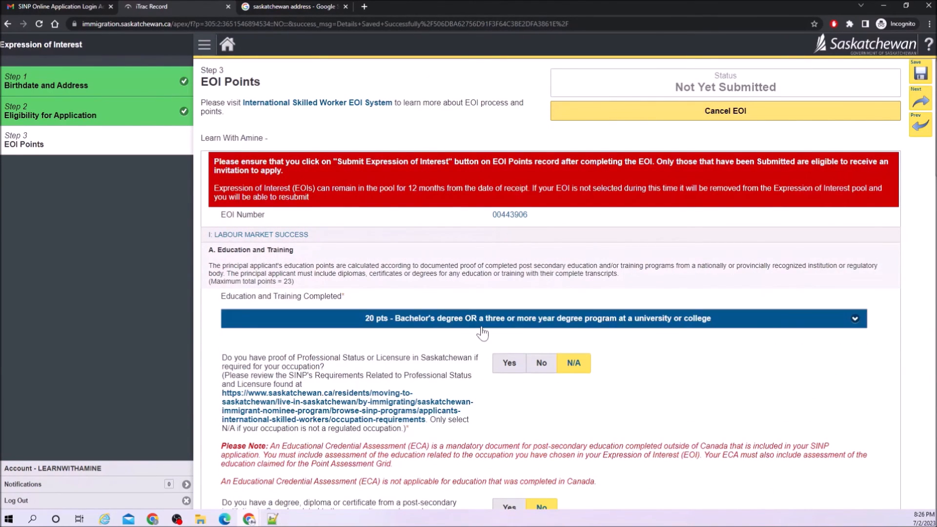
{"action": "scroll", "coordinate": [482, 333], "scroll_direction": "down", "scroll_amount": 5}
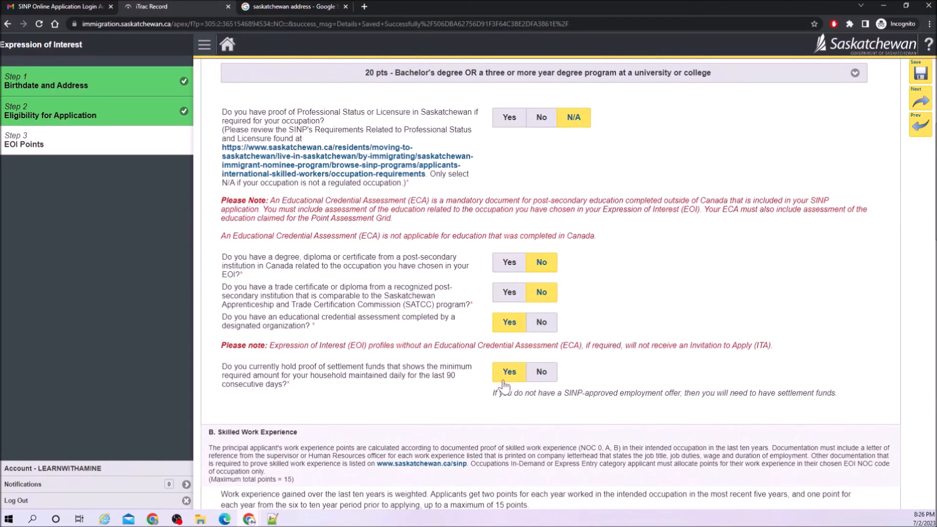
{"action": "scroll", "coordinate": [503, 383], "scroll_direction": "down", "scroll_amount": 6}
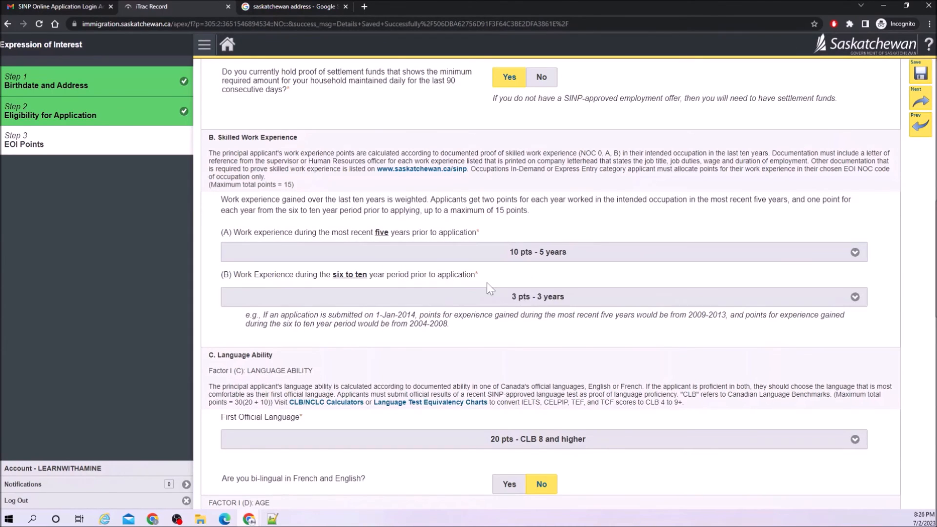
{"action": "scroll", "coordinate": [488, 292], "scroll_direction": "down", "scroll_amount": 2}
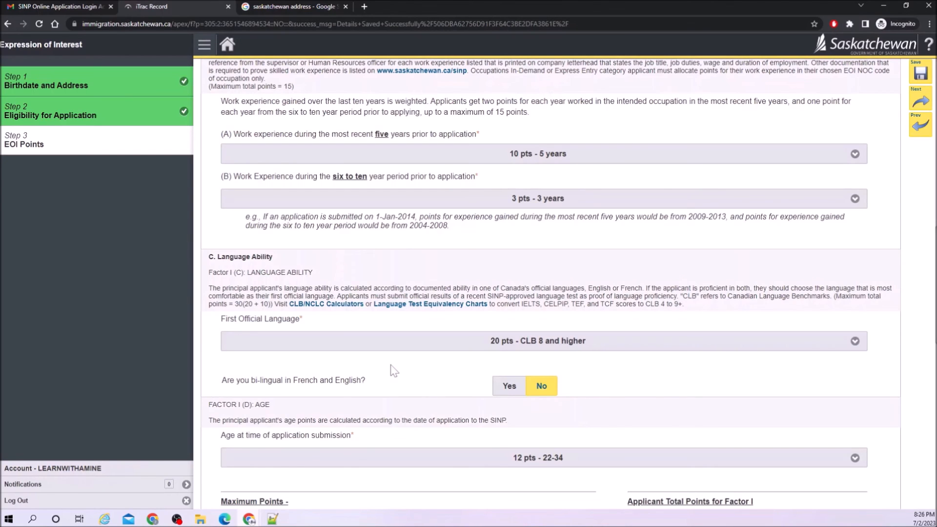
{"action": "scroll", "coordinate": [394, 371], "scroll_direction": "down", "scroll_amount": 5}
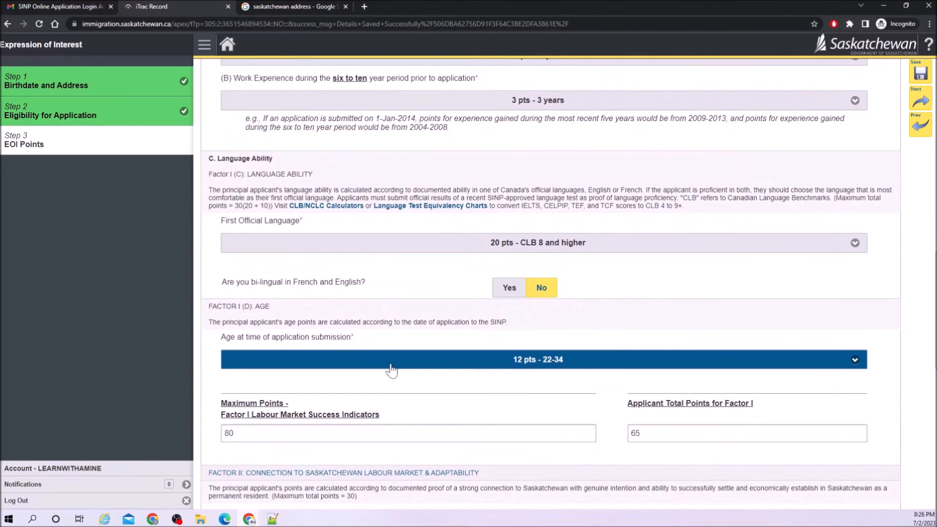
{"action": "scroll", "coordinate": [395, 371], "scroll_direction": "down", "scroll_amount": 1}
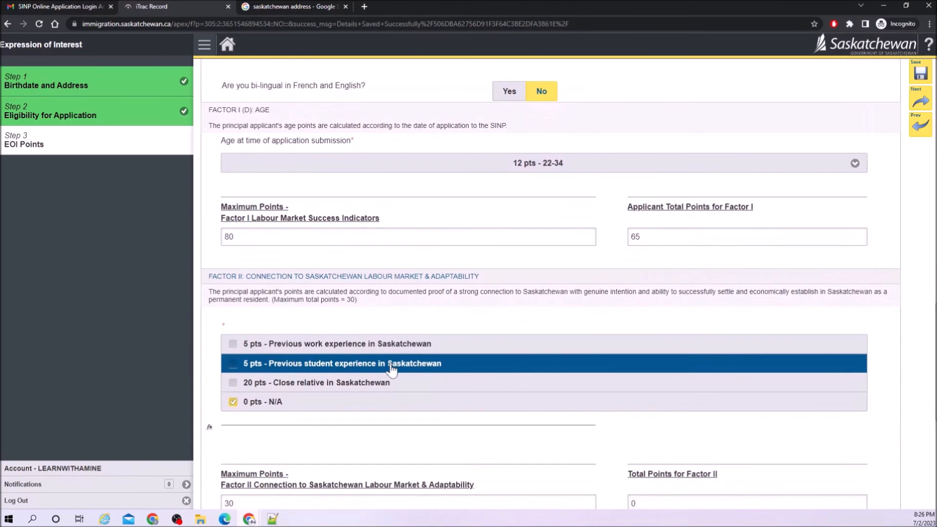
{"action": "scroll", "coordinate": [392, 369], "scroll_direction": "down", "scroll_amount": 3}
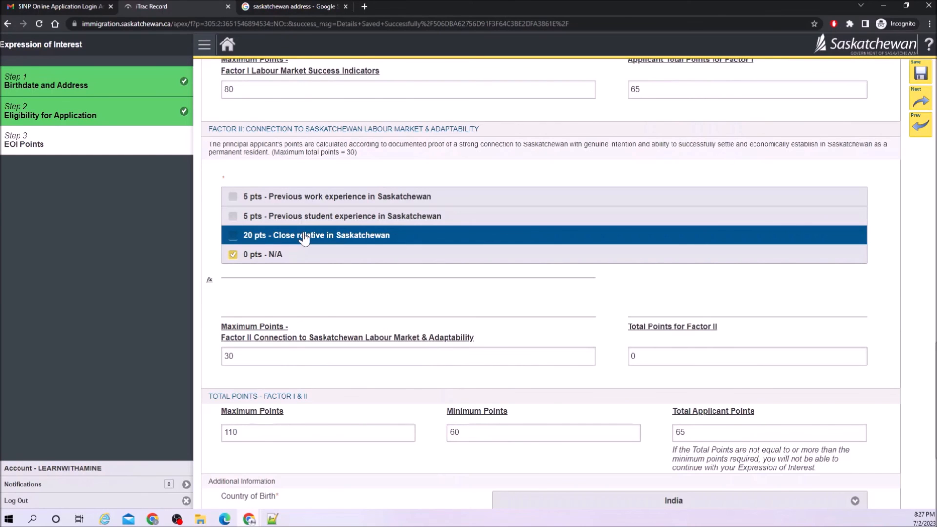
{"action": "scroll", "coordinate": [489, 283], "scroll_direction": "down", "scroll_amount": 4}
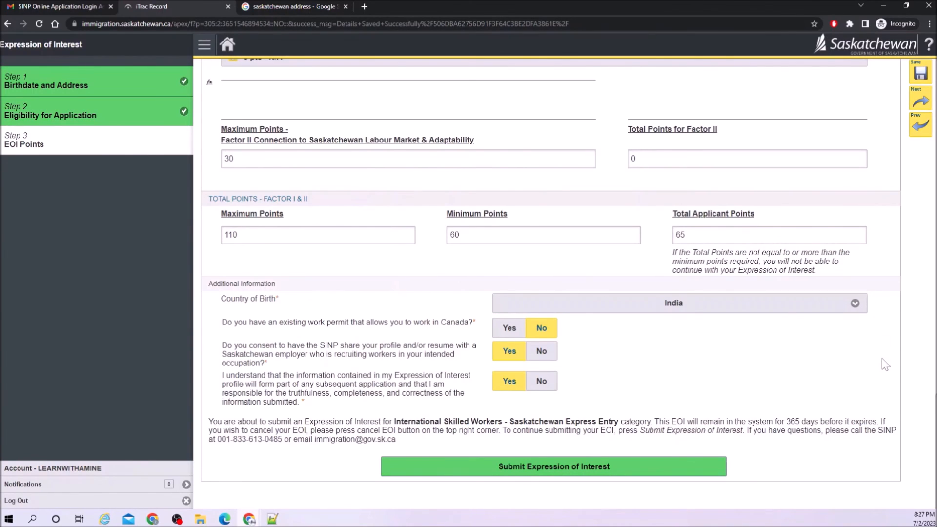
{"action": "scroll", "coordinate": [922, 356], "scroll_direction": "up", "scroll_amount": 15}
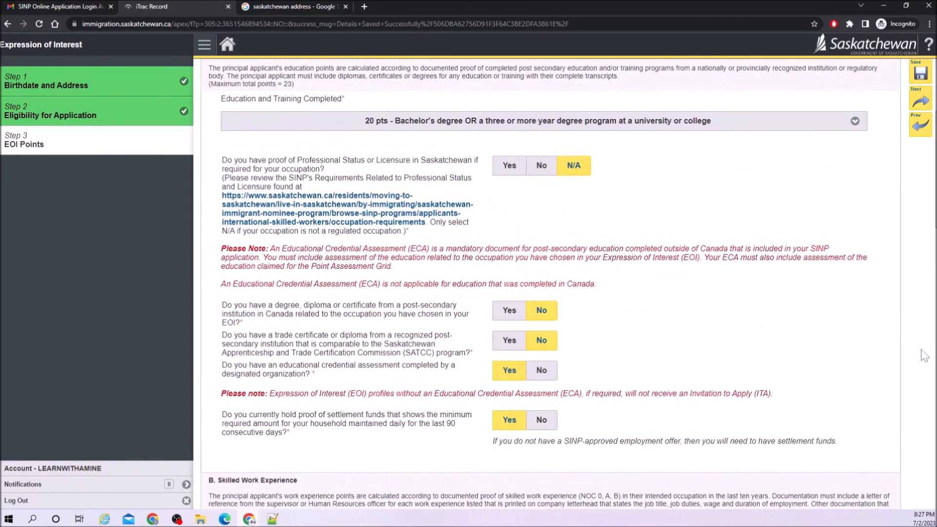